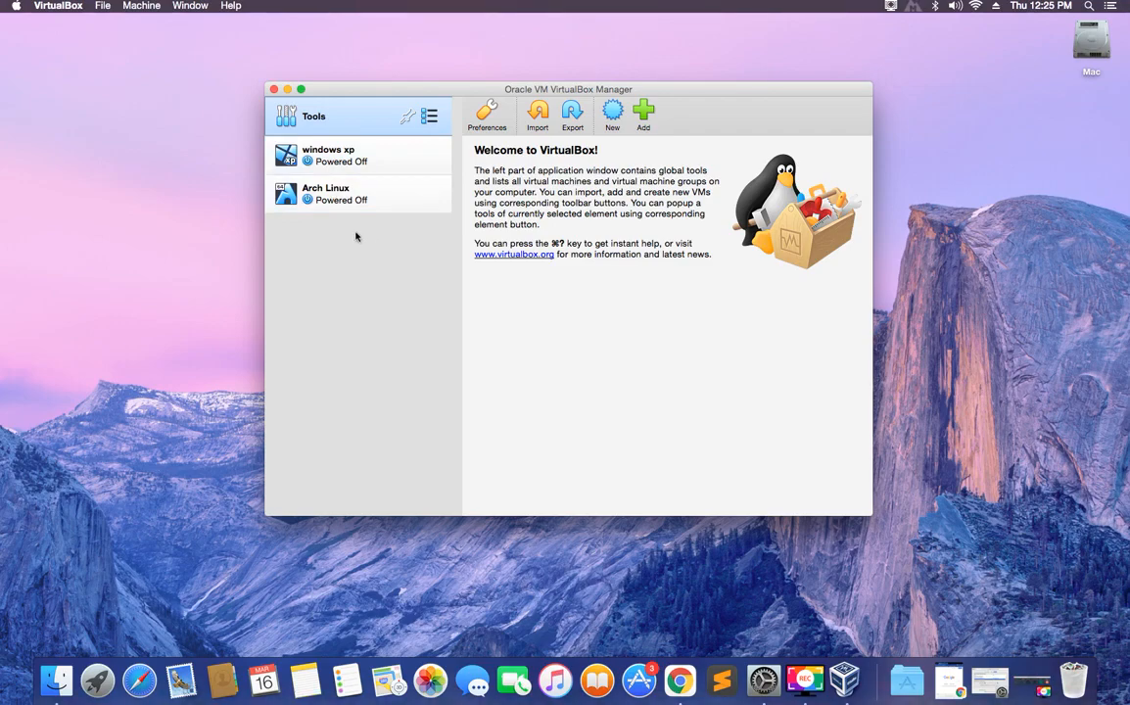
Minimize the VirtualBox Manager window listing the windows xp and Arch Linux VMs.
click(288, 89)
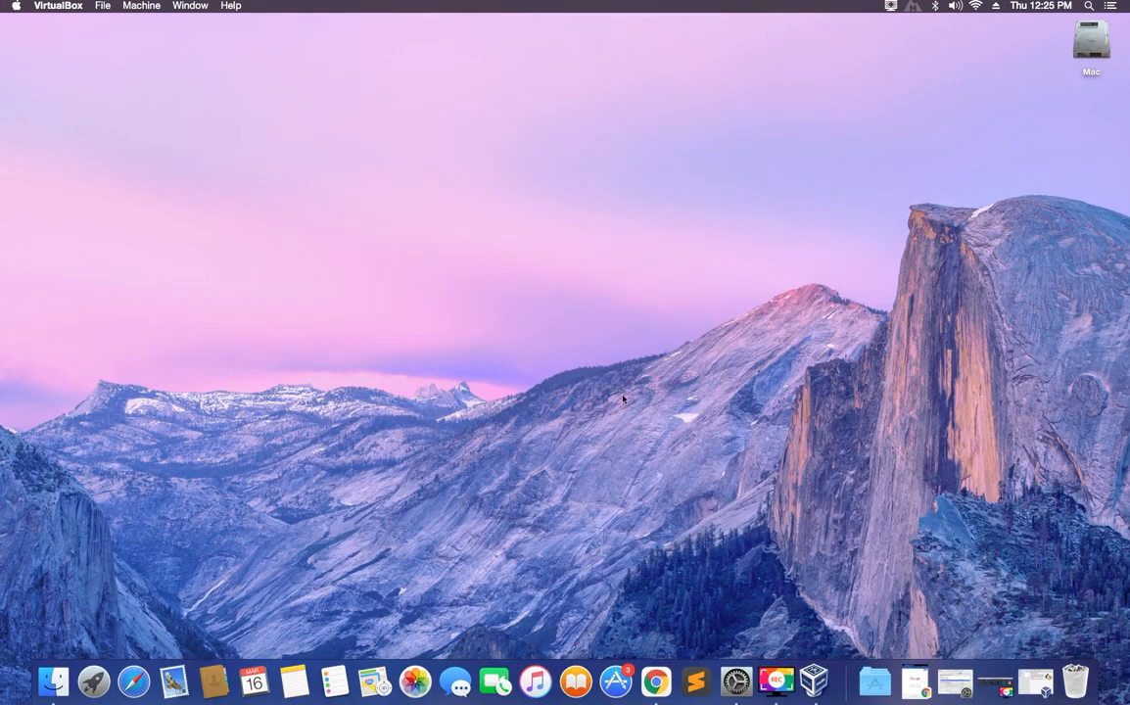
Open Chrome full screen and search Google for 'virtualbox'.
click(656, 681)
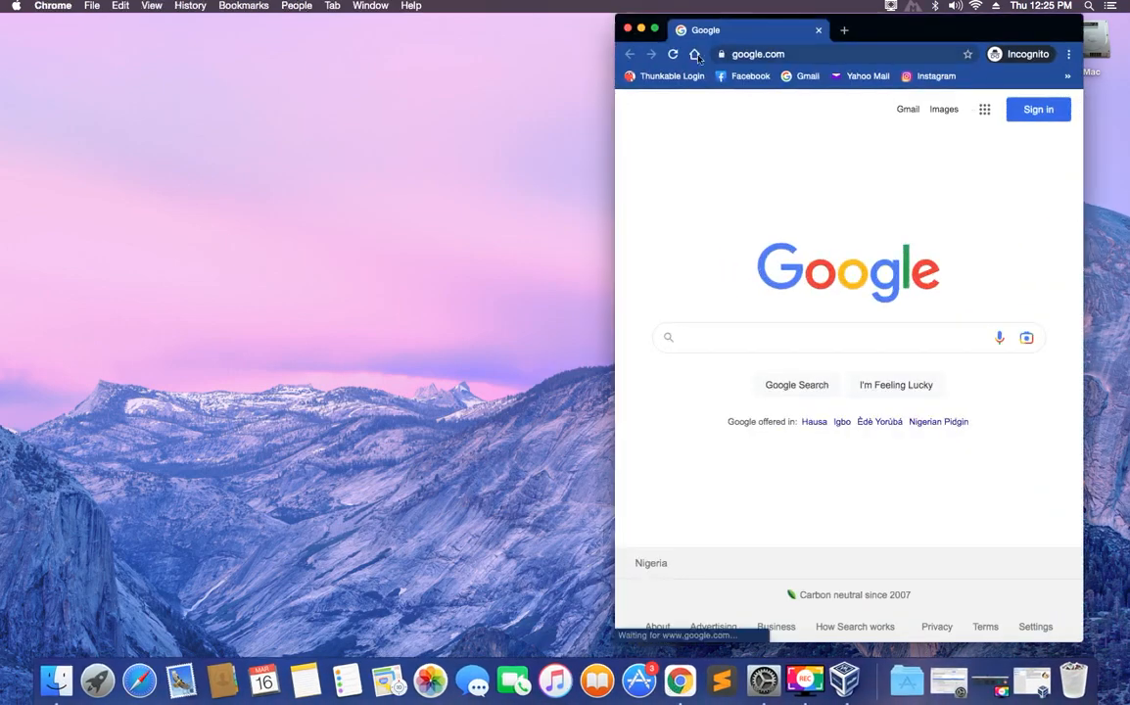
click(655, 29)
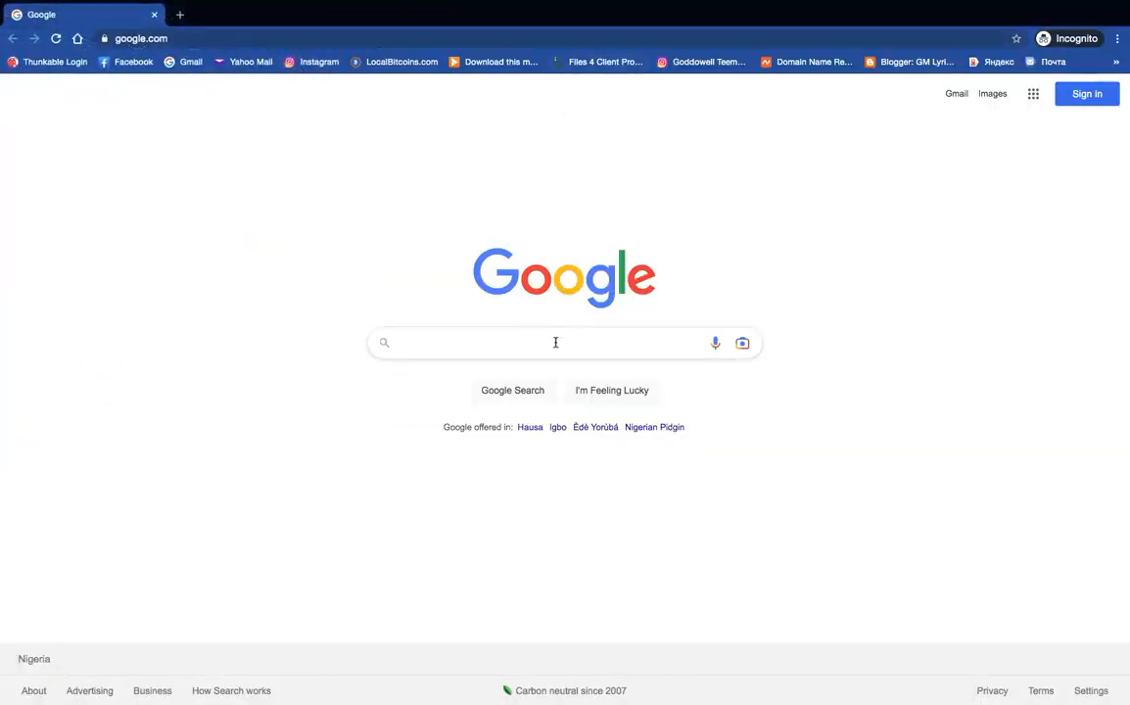
click(556, 342)
text(virtualbox)
key(Return)
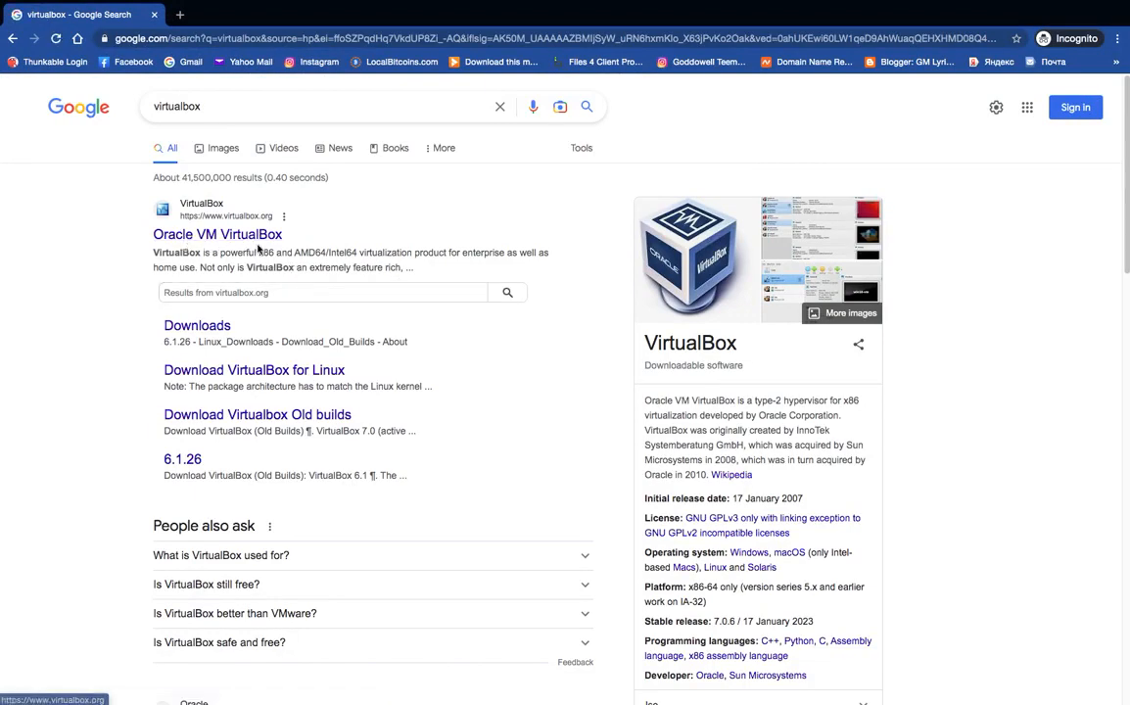
Go to virtualbox.org's Download VirtualBox page and highlight the host package lines.
click(243, 241)
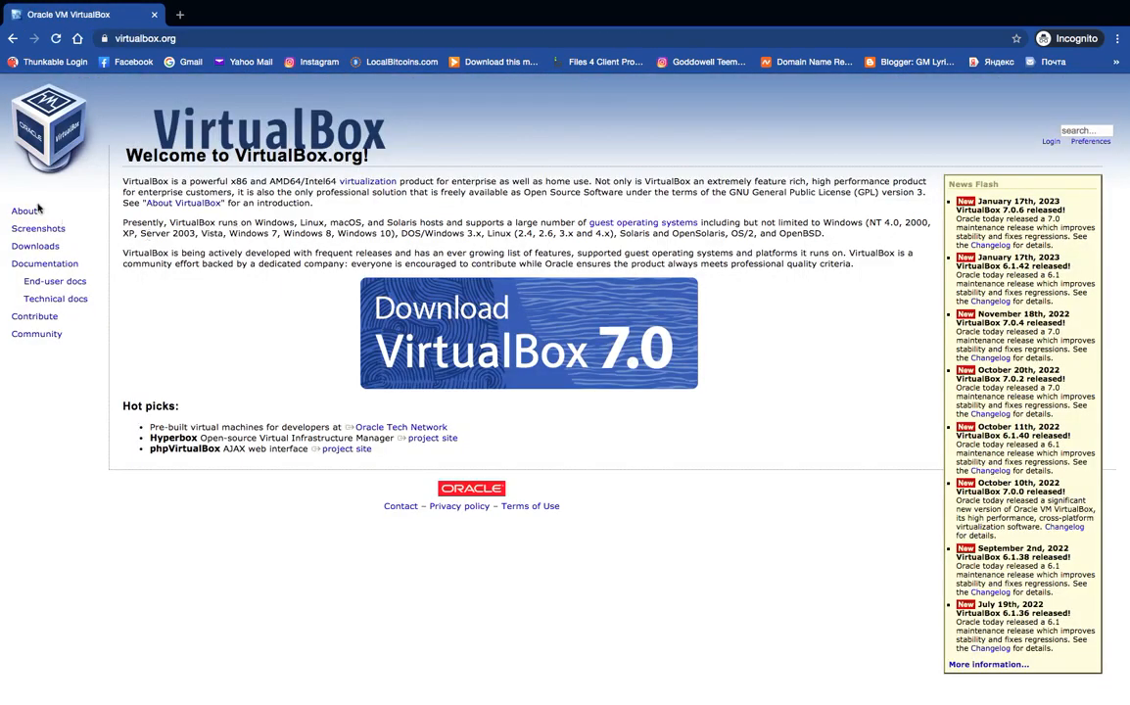
click(45, 247)
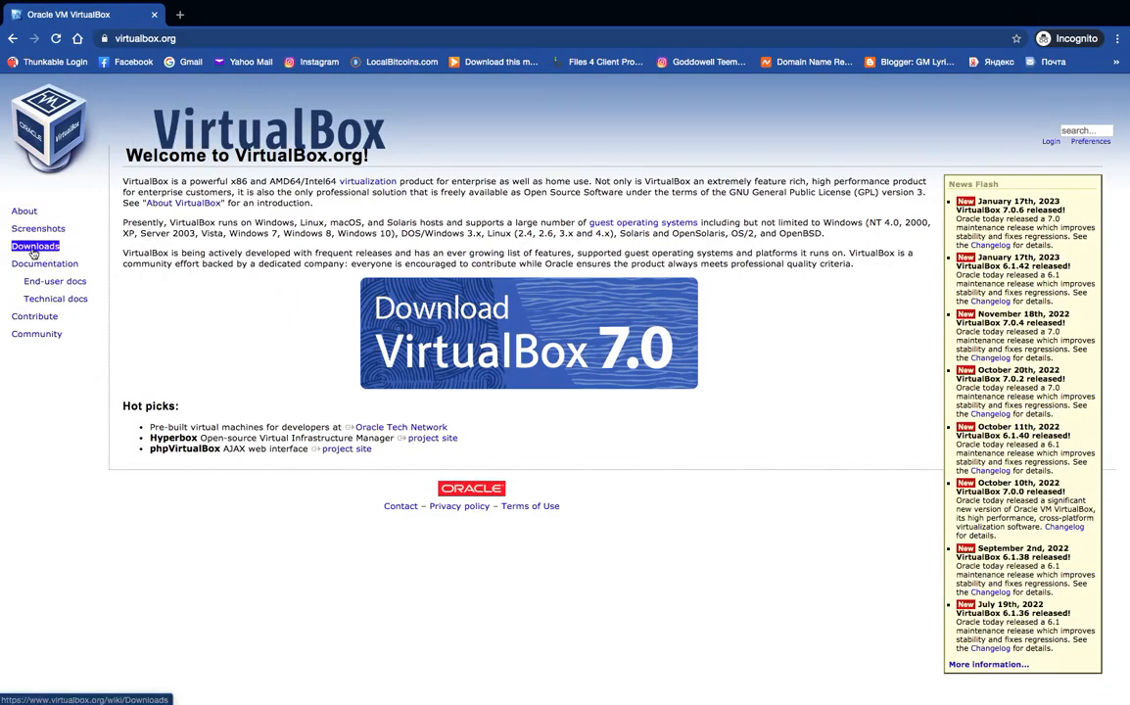
click(35, 248)
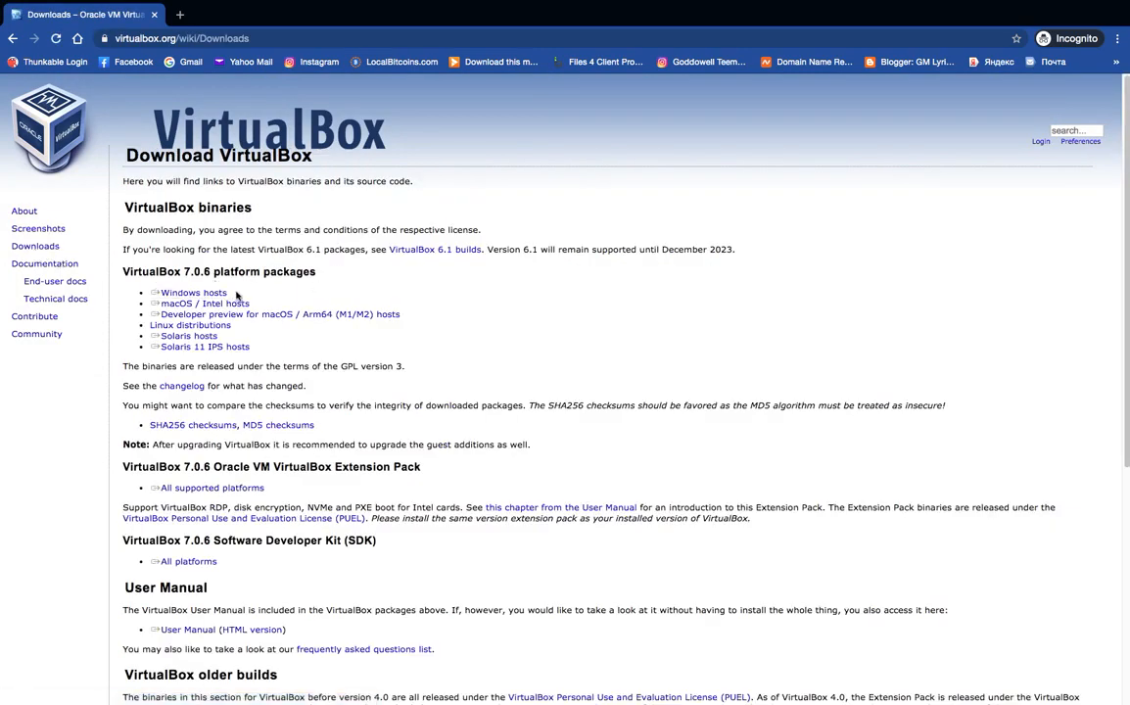
drag(235, 293, 163, 289)
drag(254, 313, 164, 297)
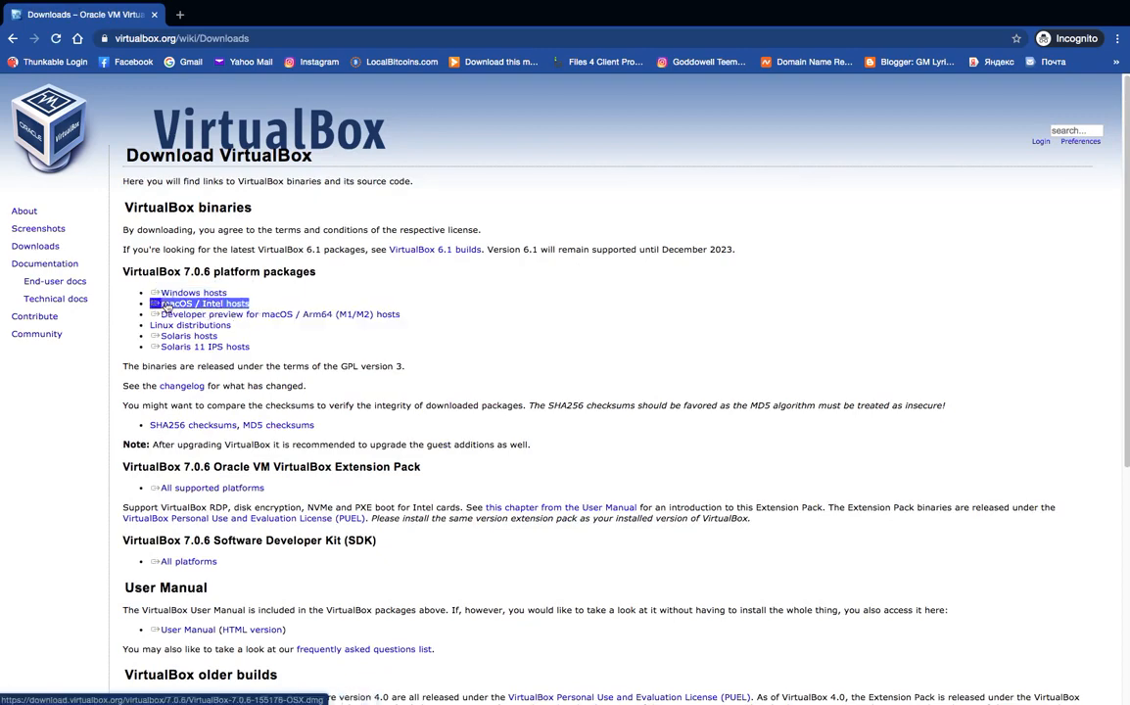
Start the macOS / Intel hosts download, cancel it, and open a new tab.
click(241, 329)
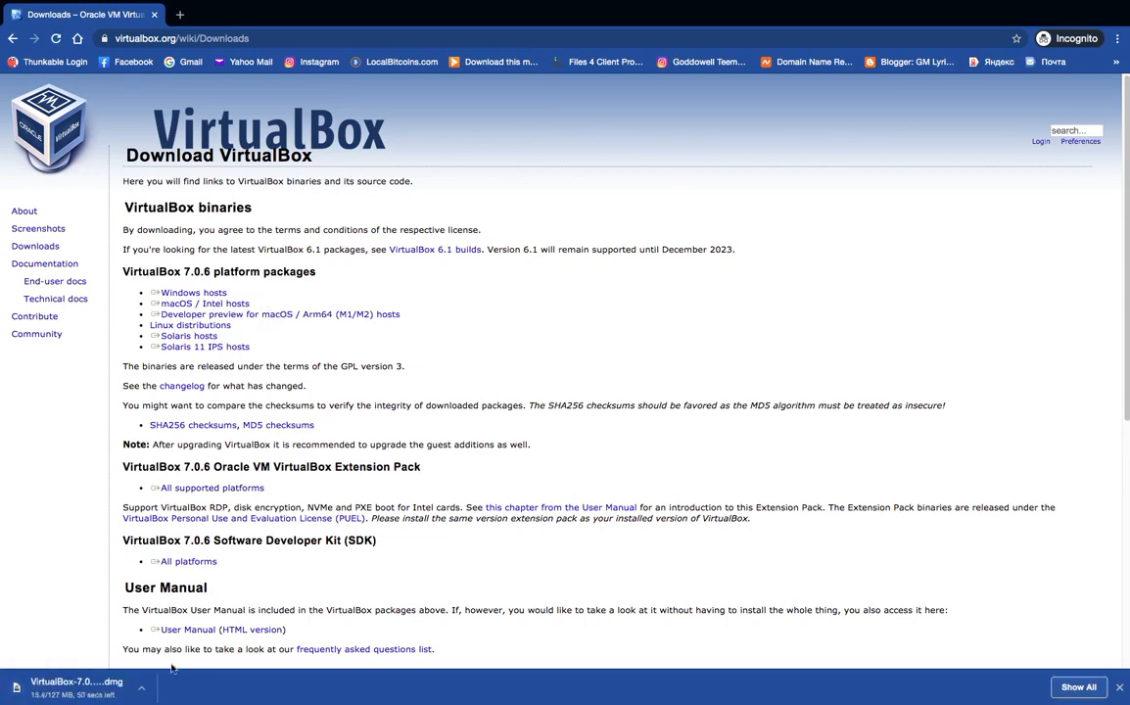
click(145, 686)
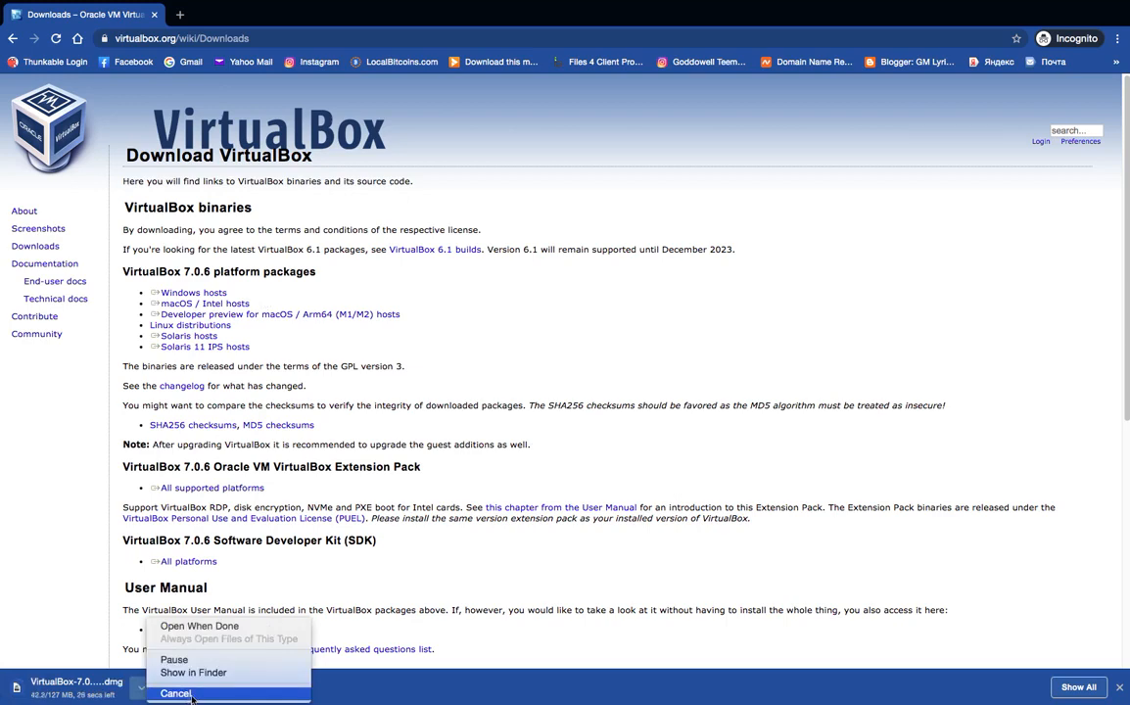
click(176, 693)
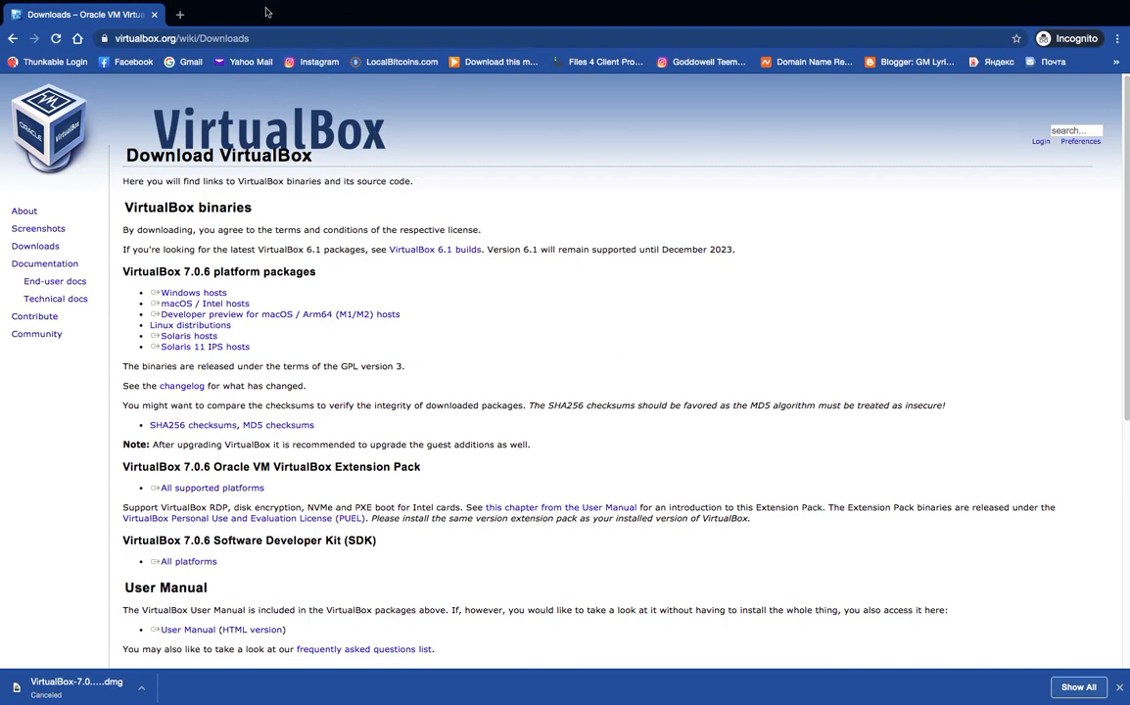
click(181, 14)
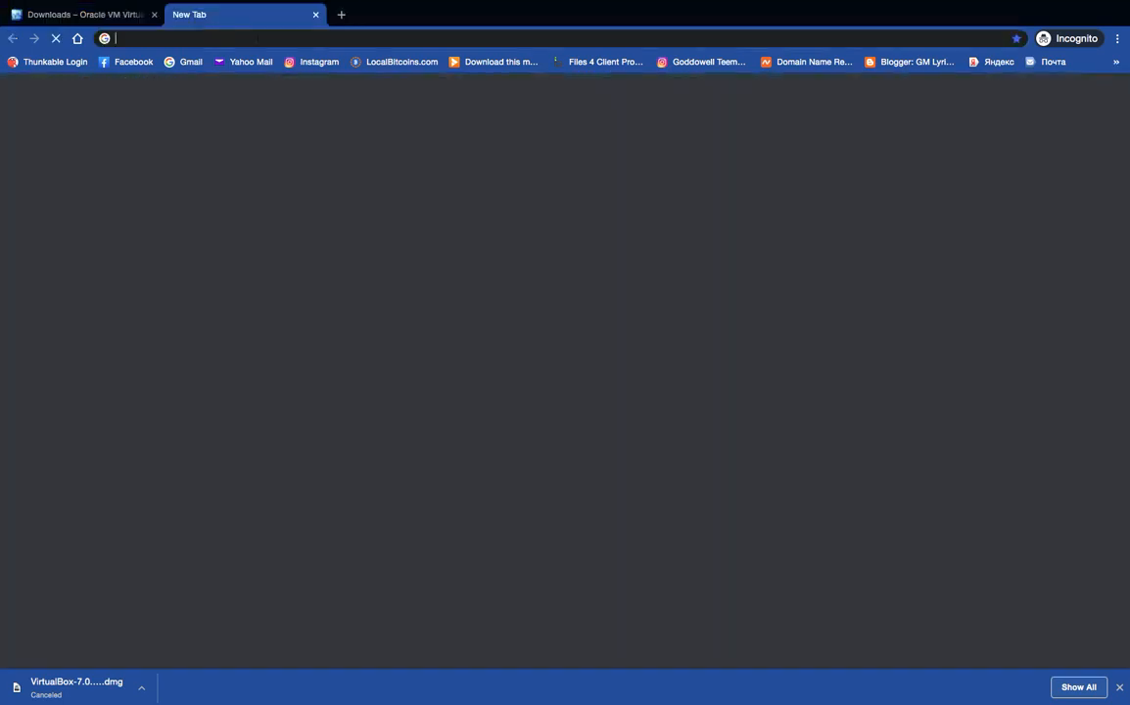
Search 'kali linux' and open the Get Kali download page on kali.org.
text(kal)
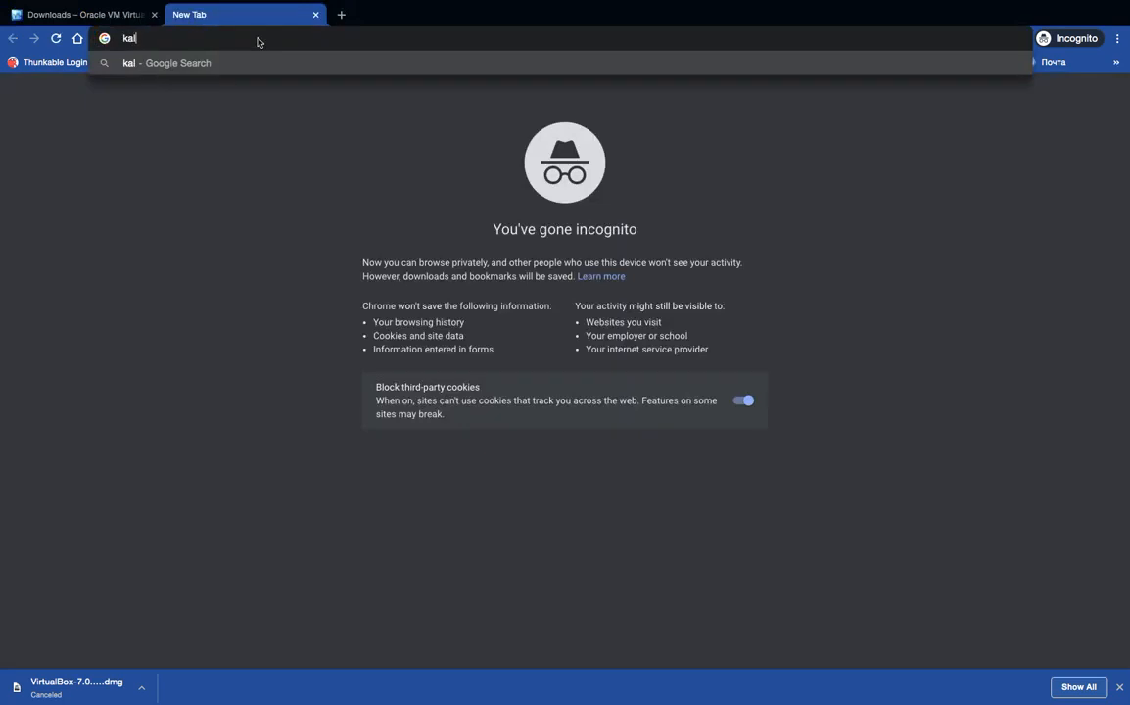
text(i linux)
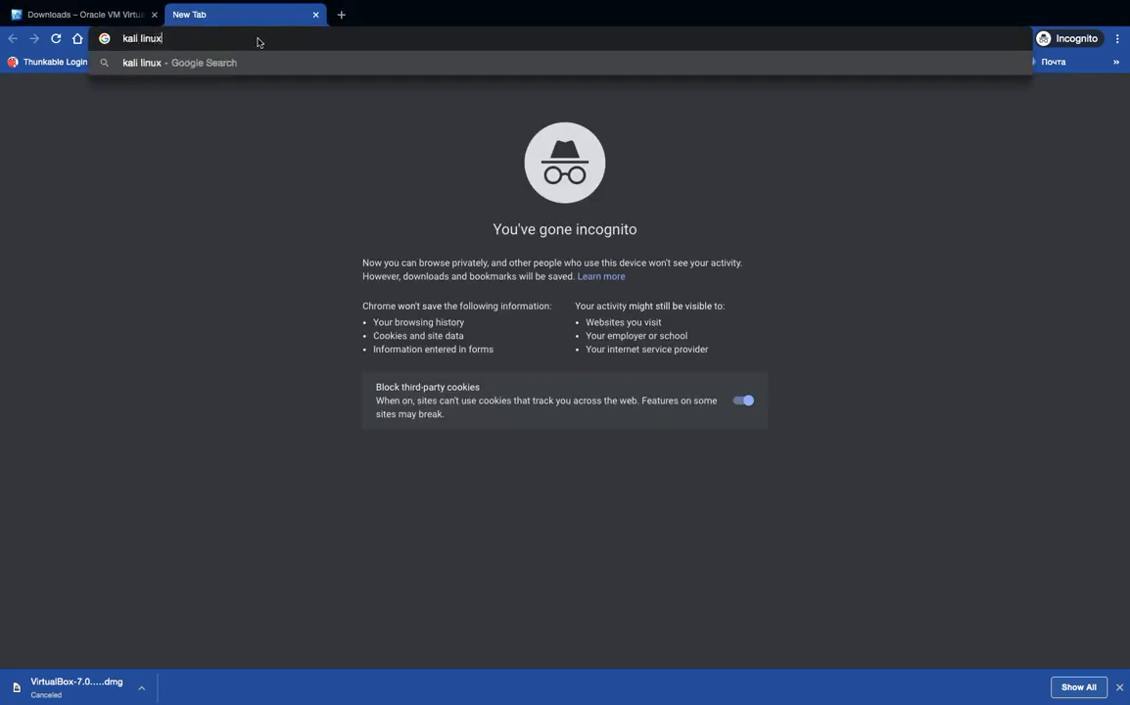
key(Return)
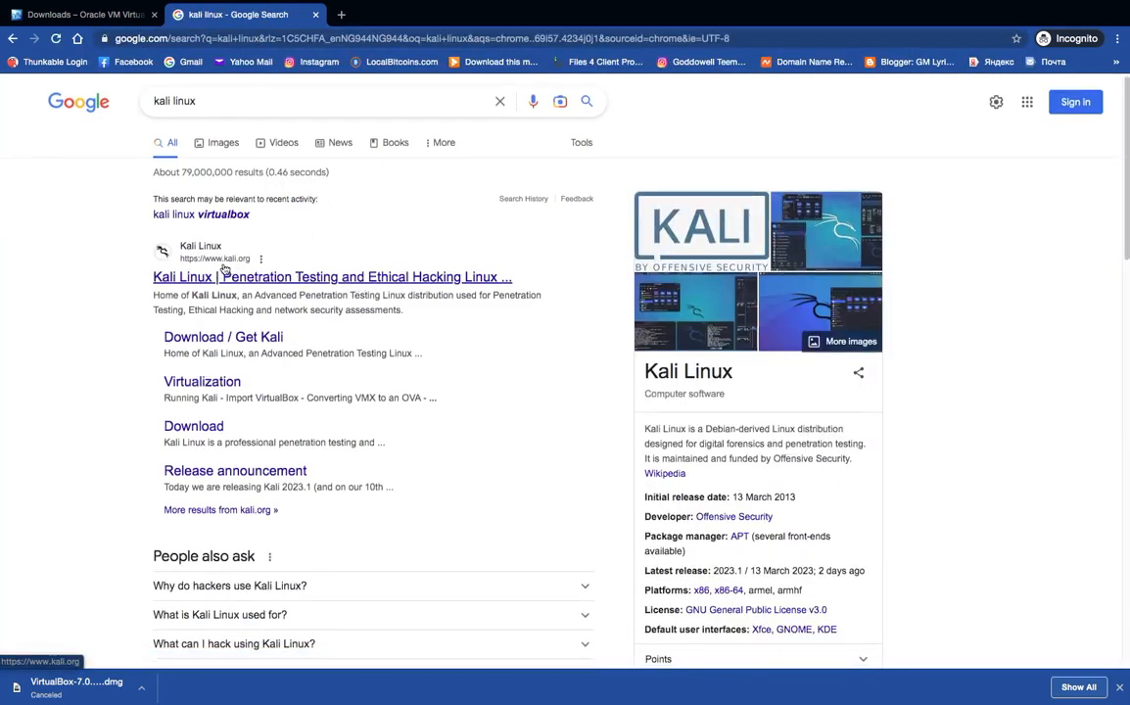
click(260, 279)
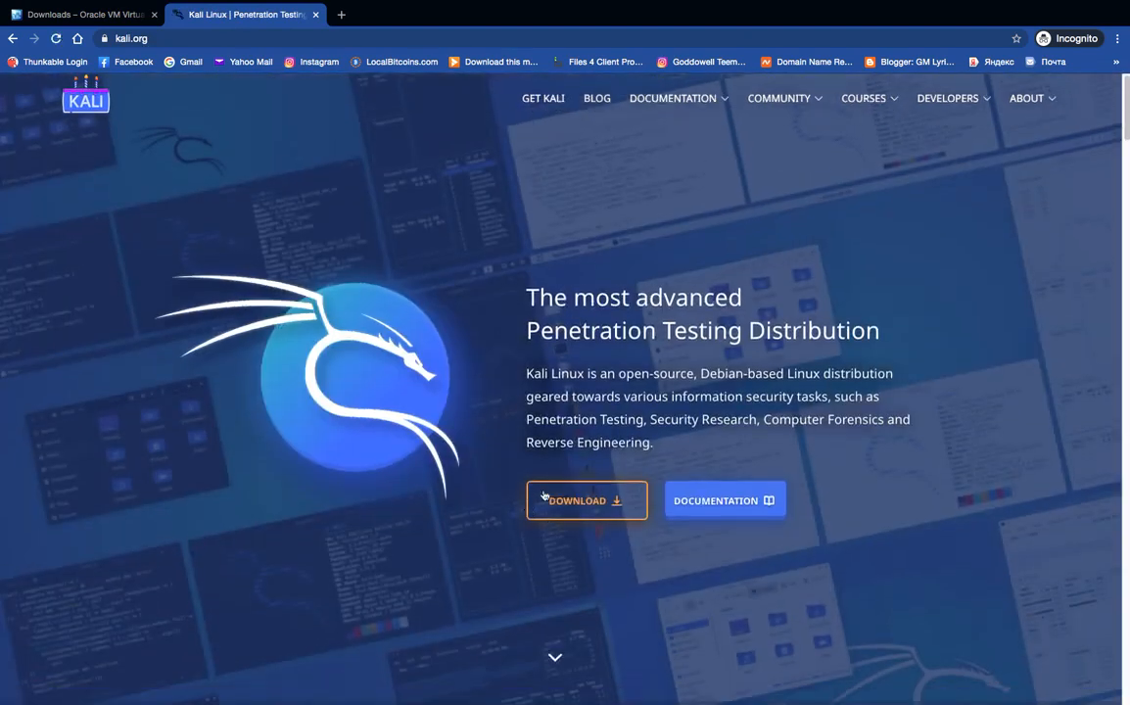
click(585, 502)
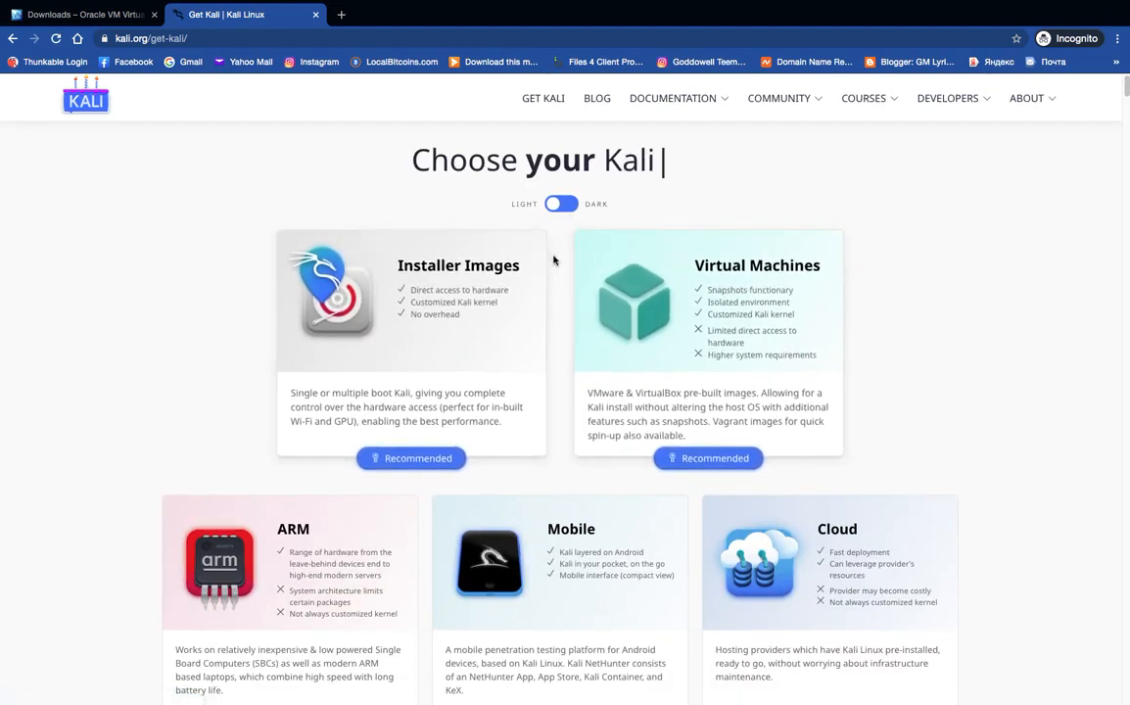
Start the 64-bit Kali 2023.1 Installer Images download, then cancel it.
click(442, 282)
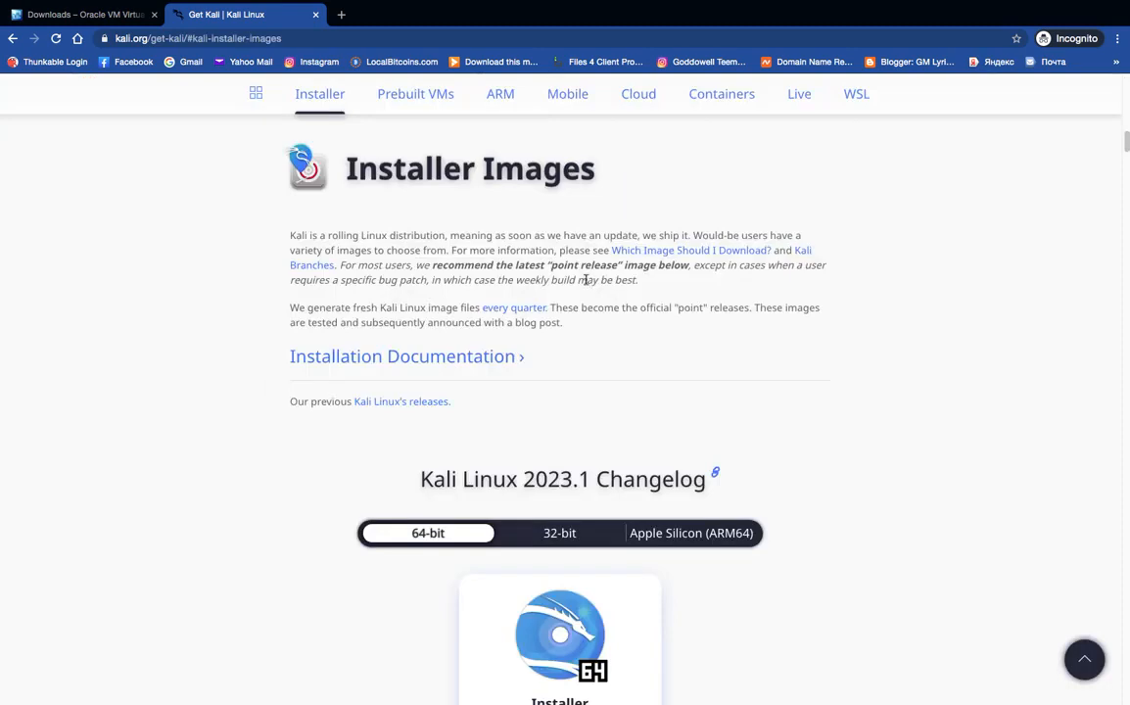
scroll(578, 281, down, 2)
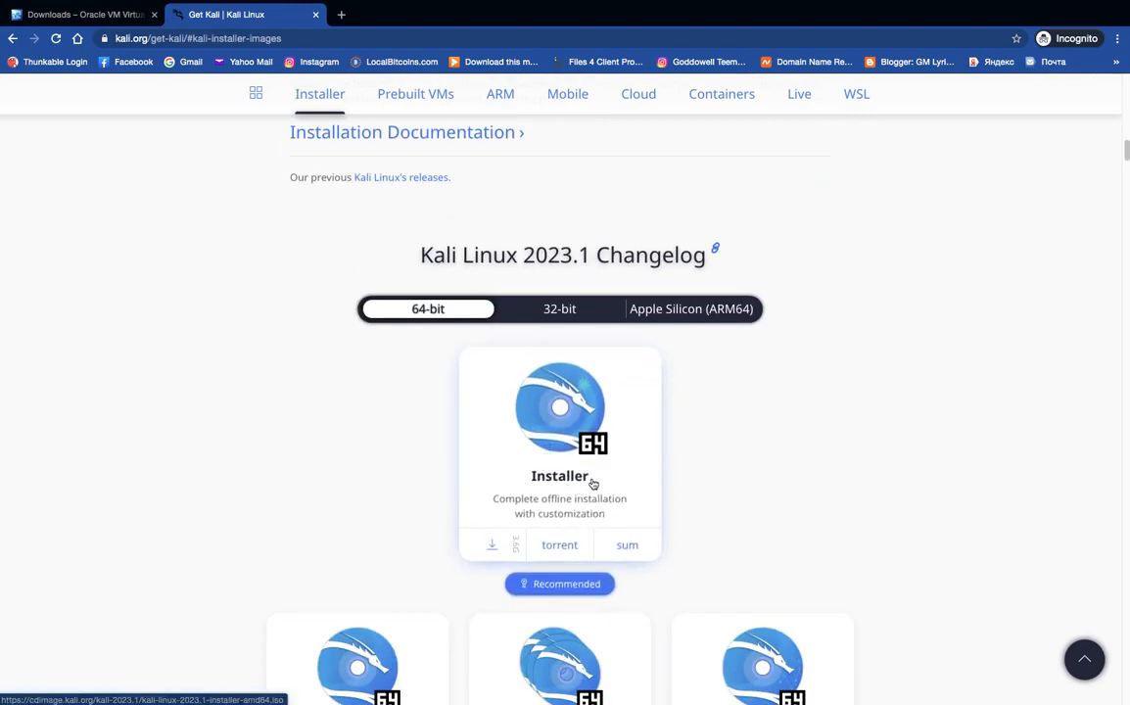
click(558, 428)
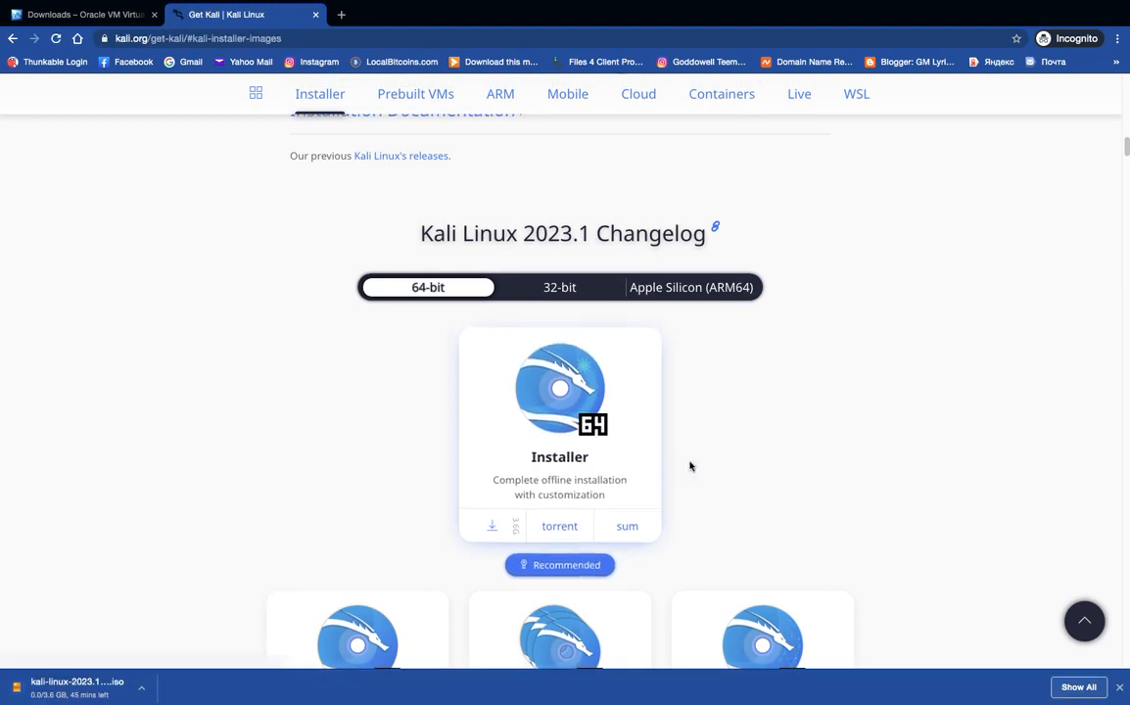
click(143, 691)
click(178, 694)
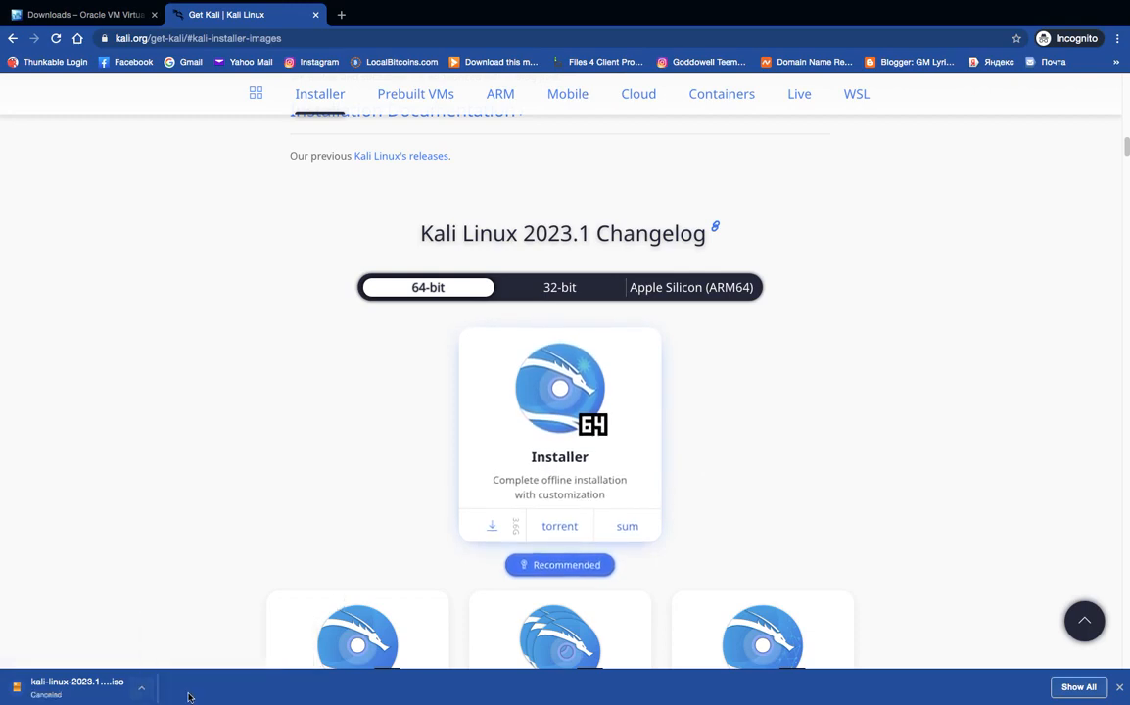
Check Finder's Downloads holds kali-linux-2023.1-installer-amd64.iso (3.88 GB), then return to VirtualBox.
click(83, 14)
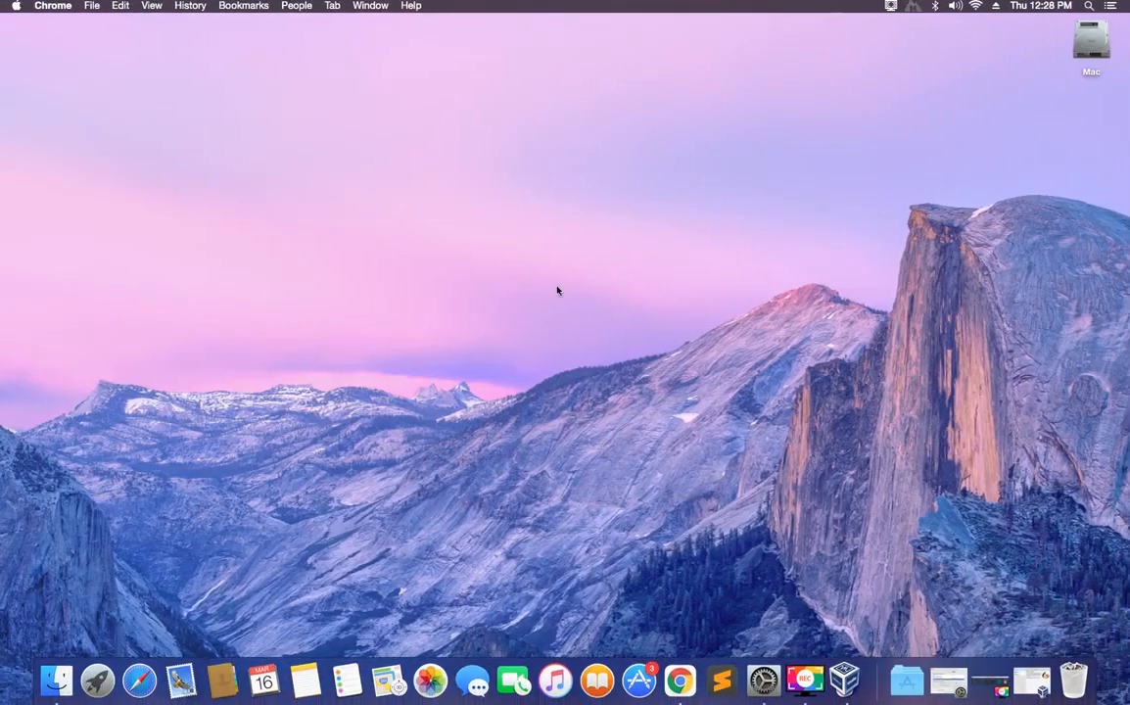
click(56, 680)
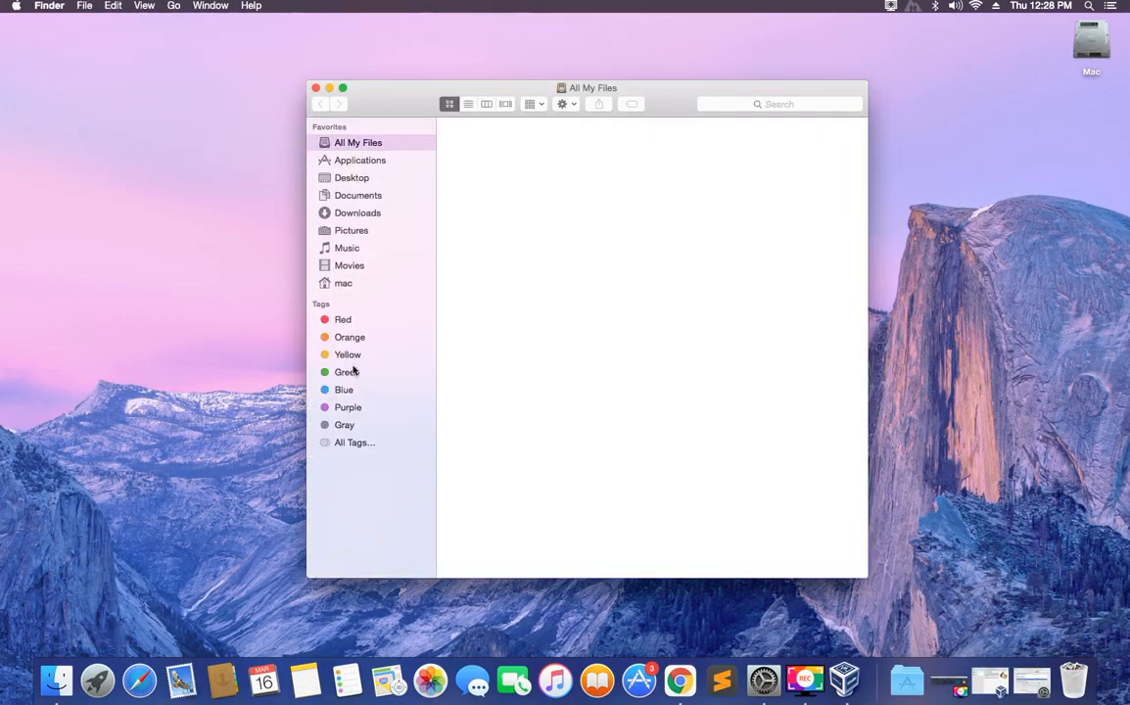
click(365, 215)
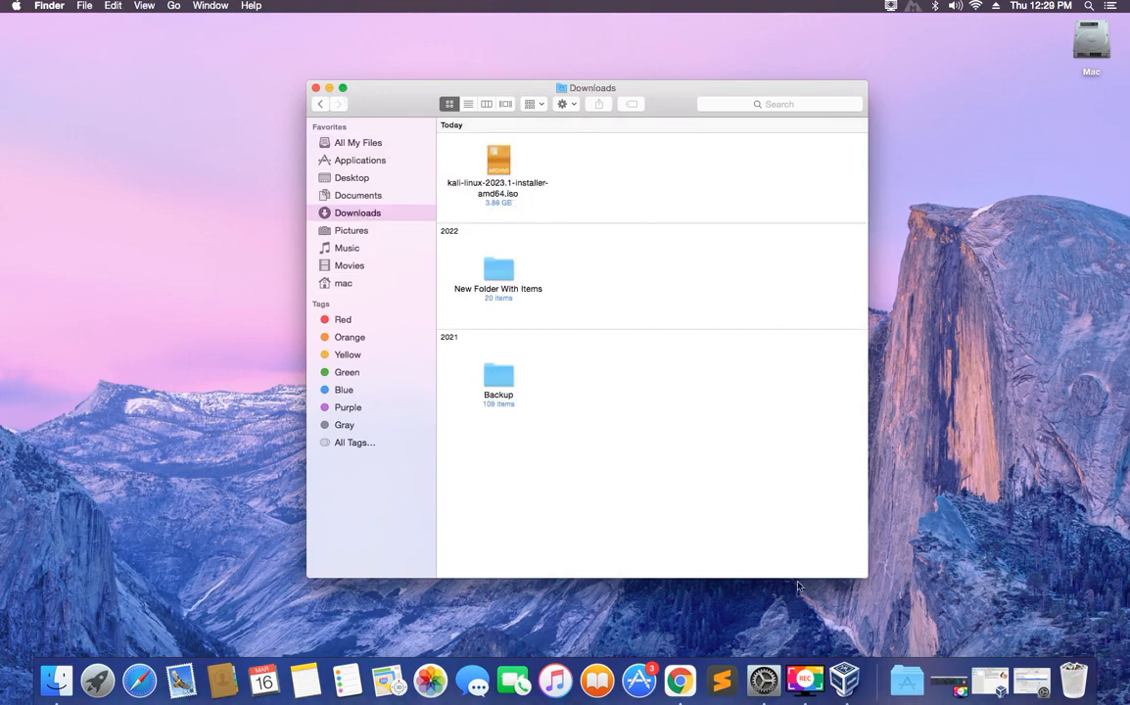
click(844, 679)
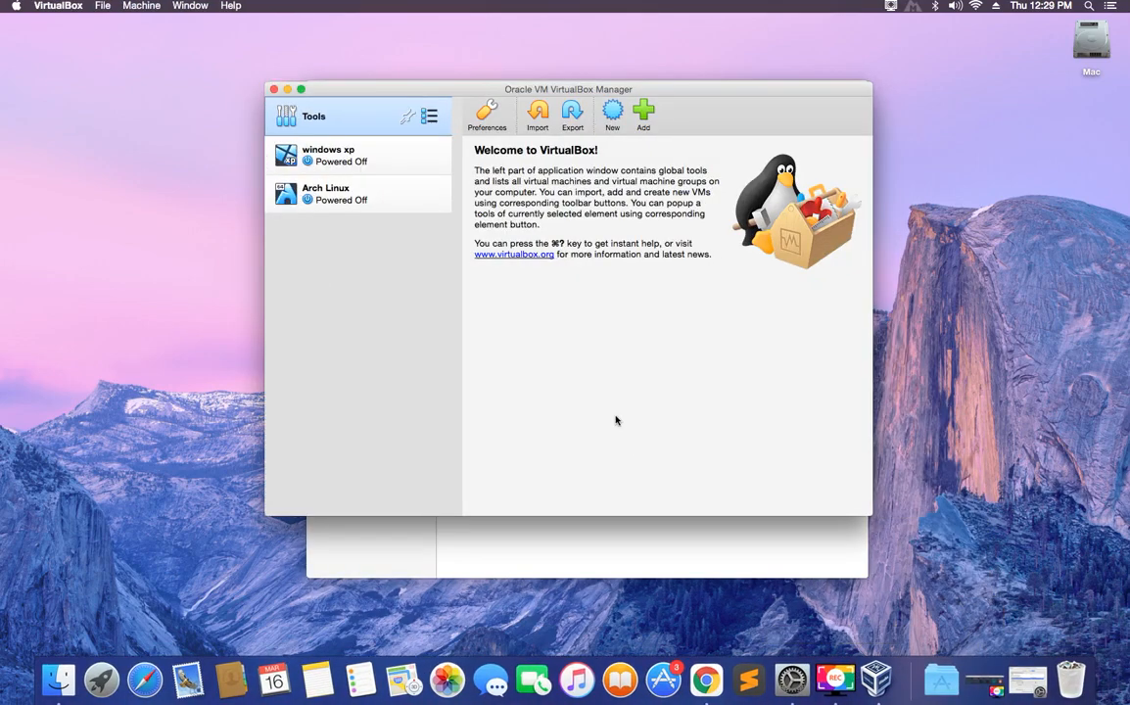
Start a new VM named 'Kali Linux 2023.1' with version Linux 2.6 / 3.x / 4.x (64-bit).
click(612, 112)
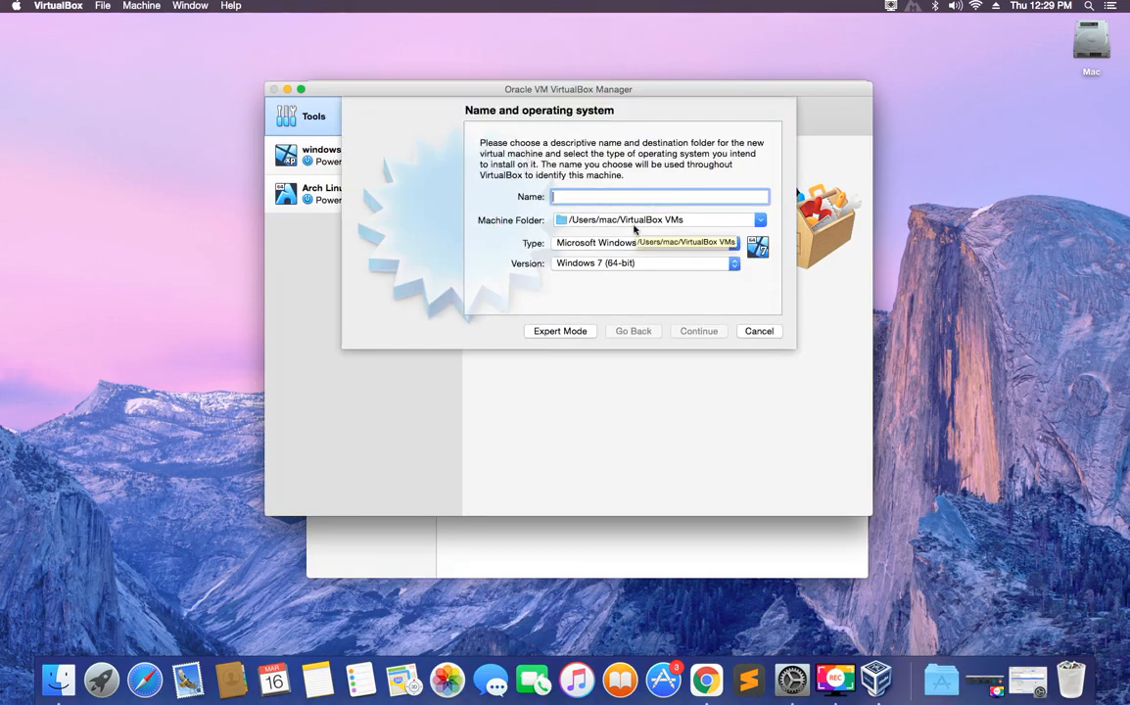
text(Kali Li)
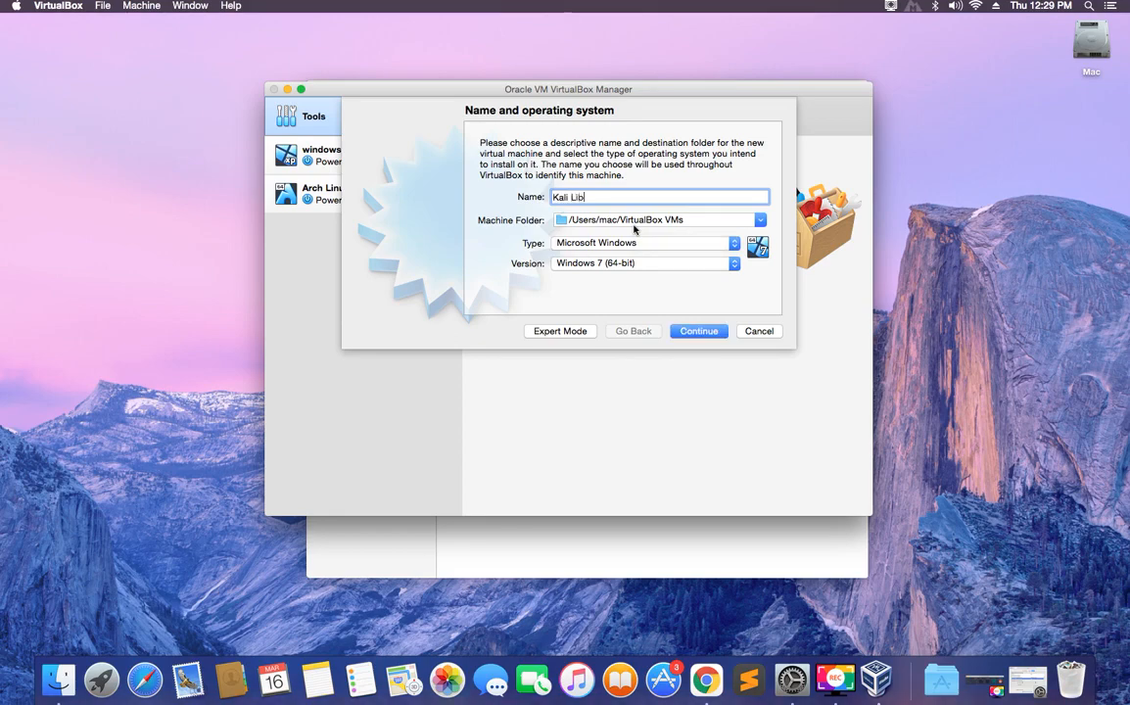
text(m)
key(BackSpace)
text(nux 2023.1)
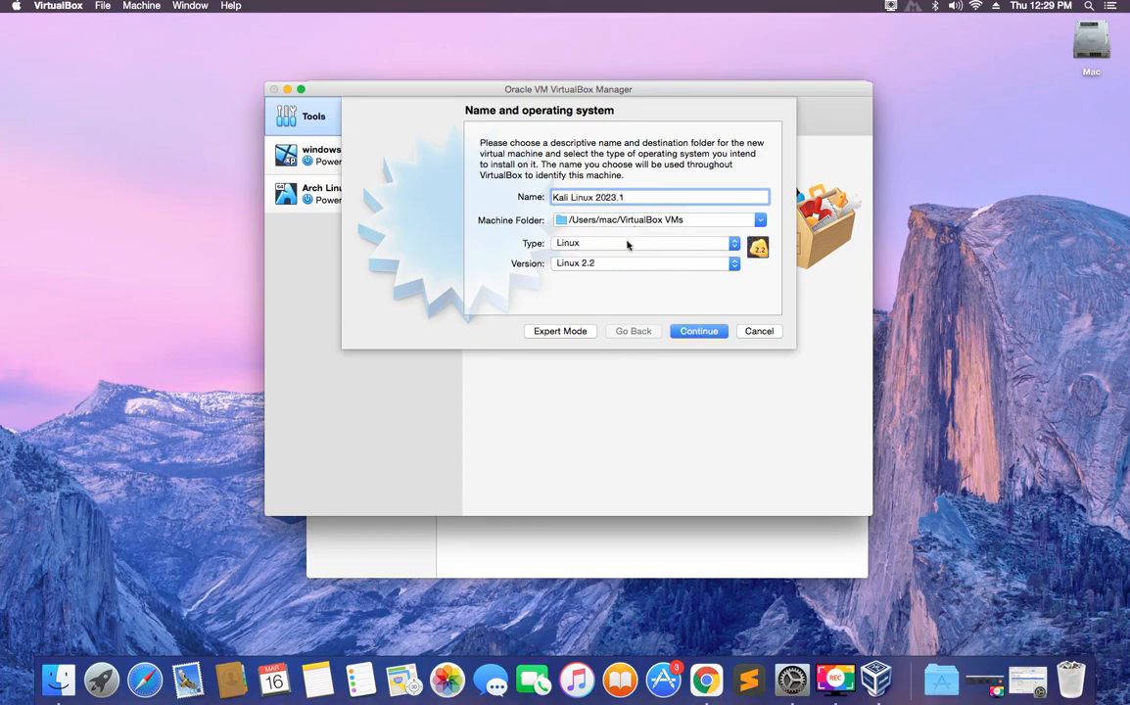
click(729, 267)
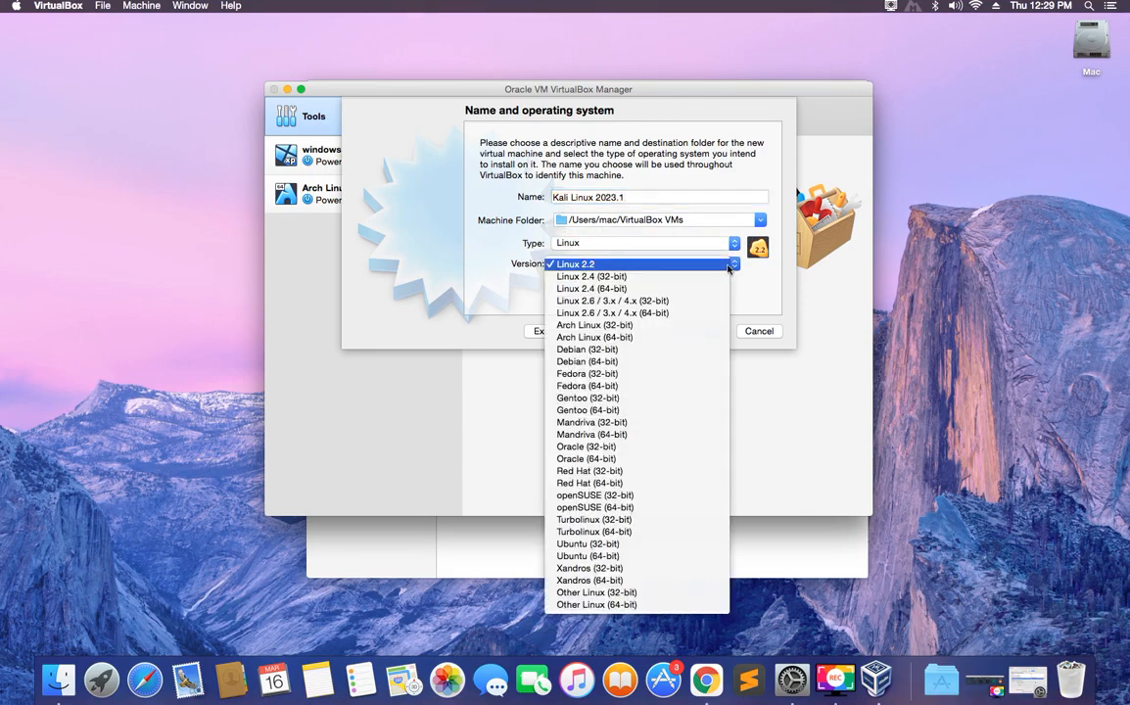
click(686, 314)
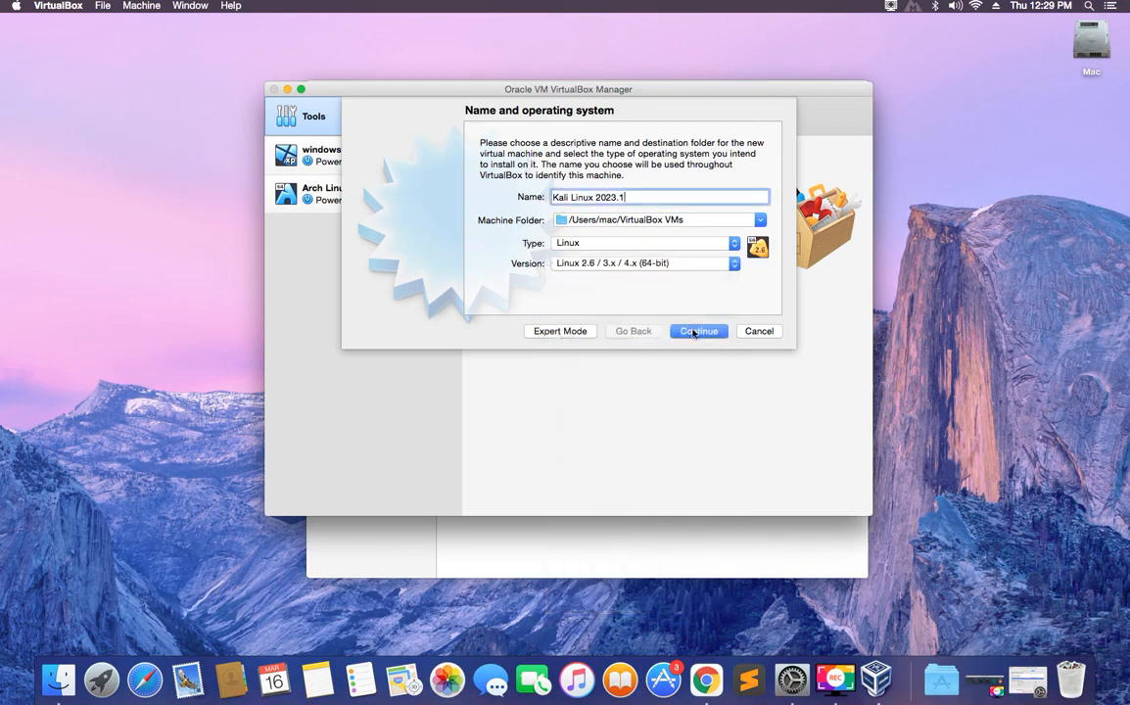
click(694, 333)
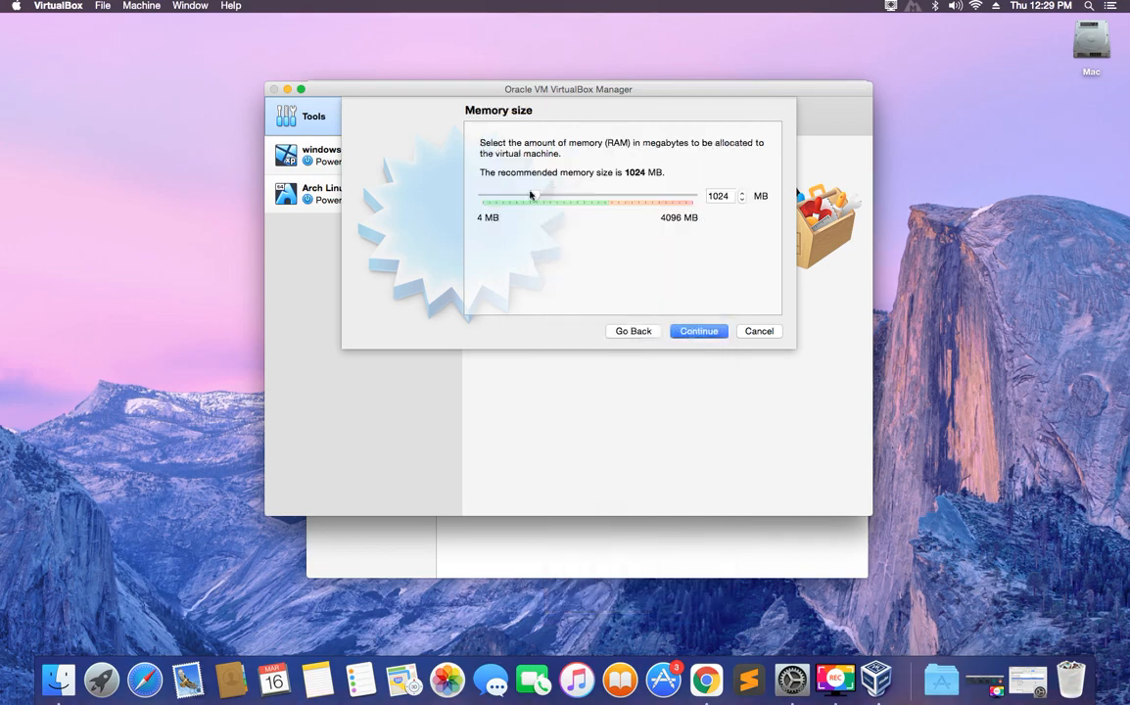
Set the VM's memory to 1582 MB and continue to the hard disk page.
drag(536, 199, 707, 203)
drag(689, 210, 570, 216)
click(690, 333)
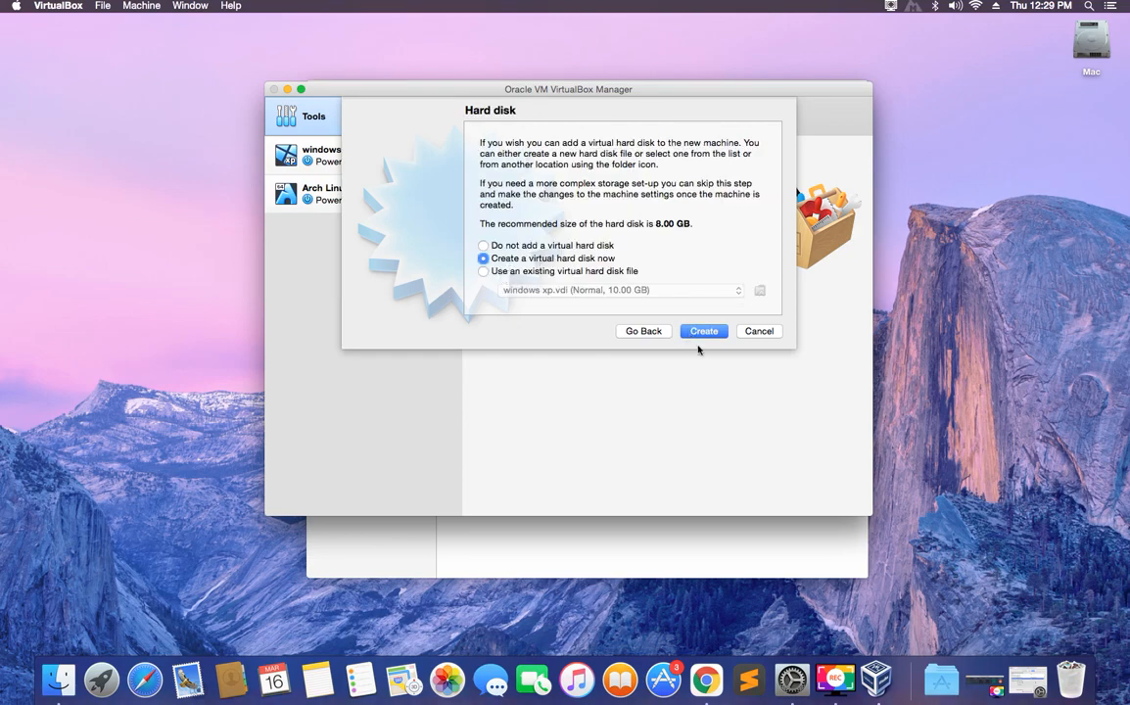
Create the VM with a dynamically allocated 103.65 GB VDI virtual hard disk.
click(698, 334)
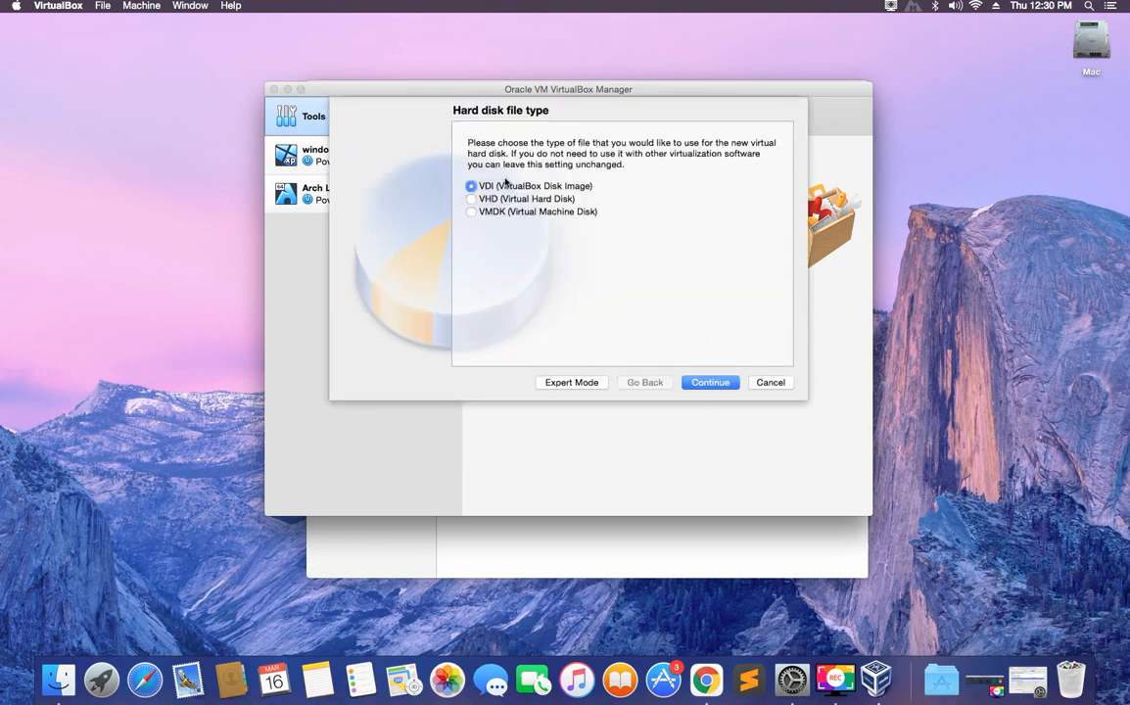
key(Return)
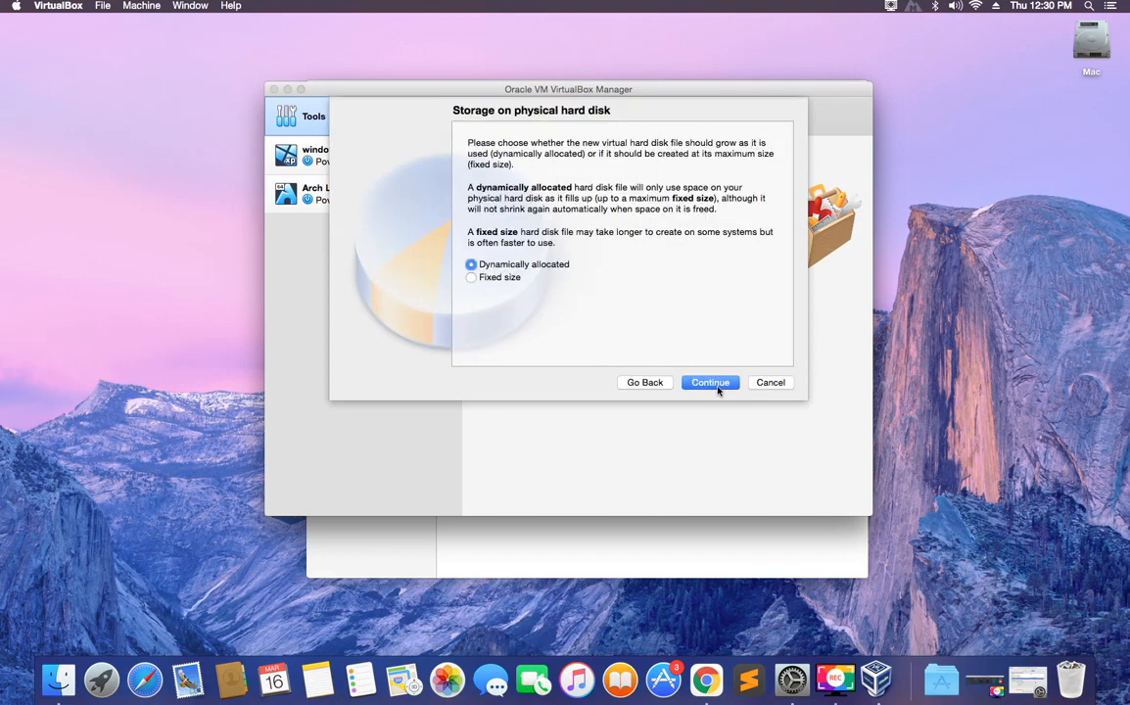
click(691, 382)
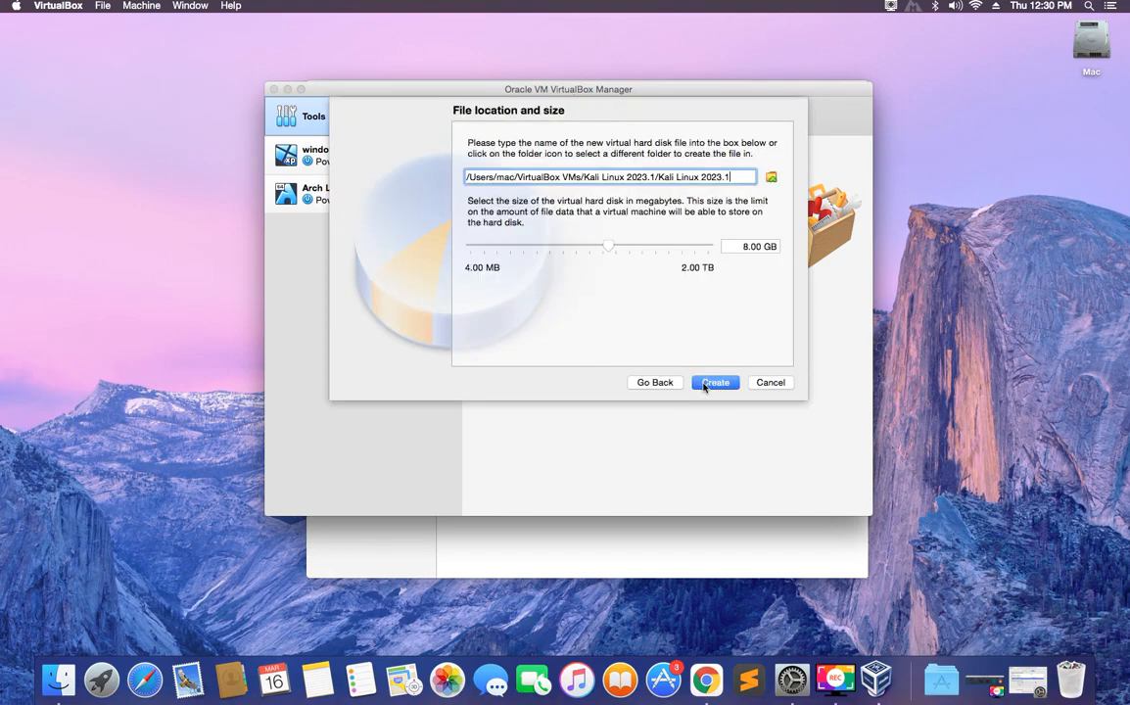
drag(607, 249, 652, 253)
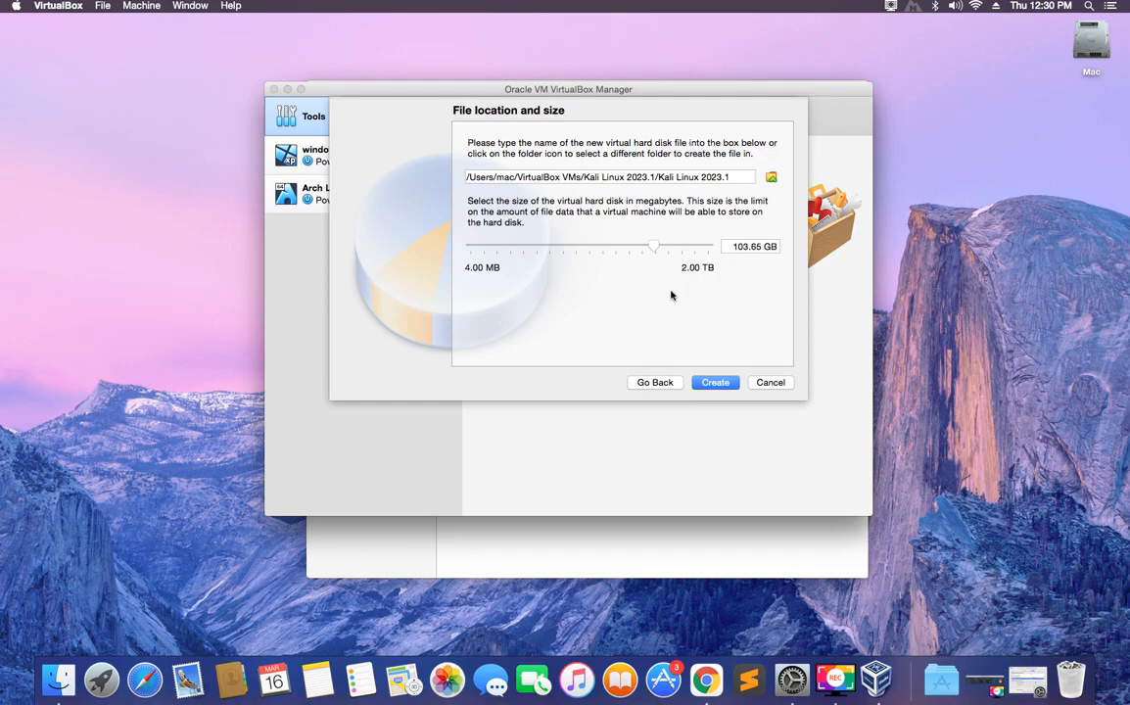
click(715, 382)
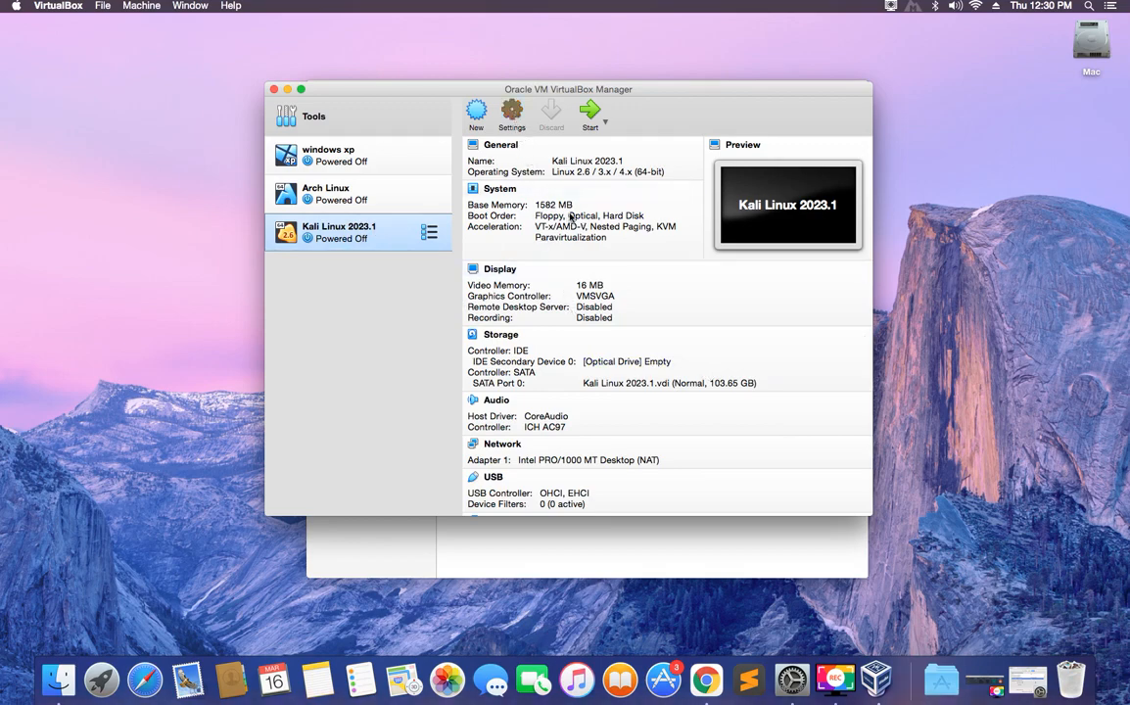
Give the Kali Linux 2023.1 VM 2 processors in its System settings.
click(513, 115)
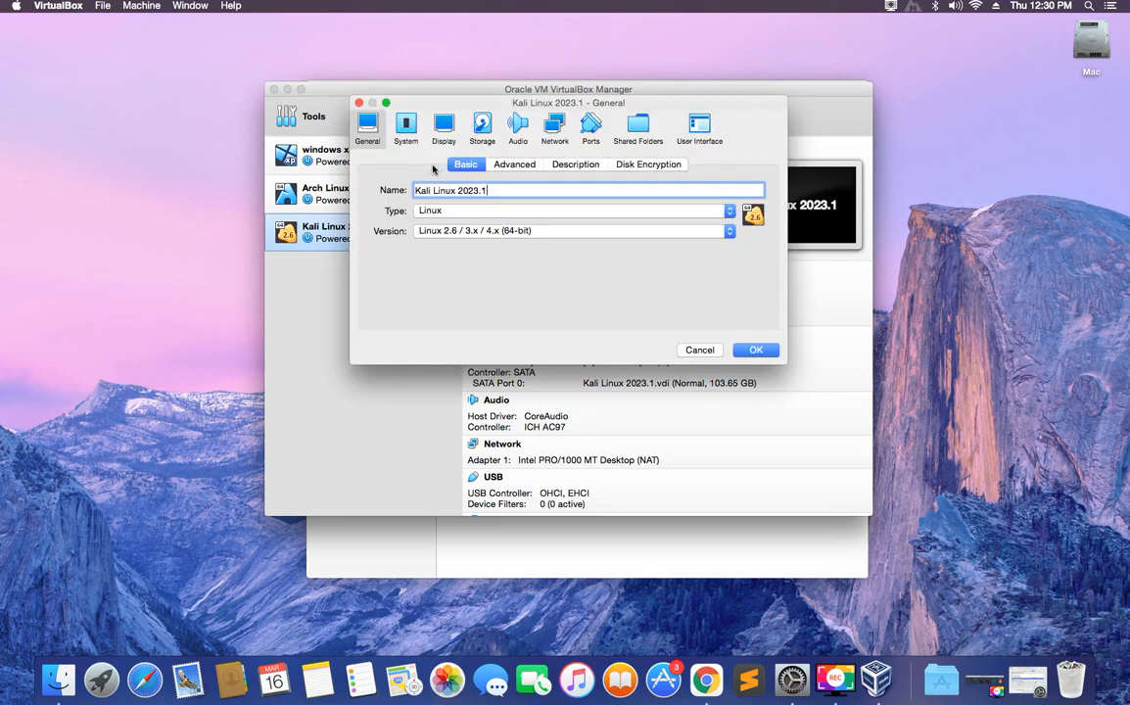
click(406, 125)
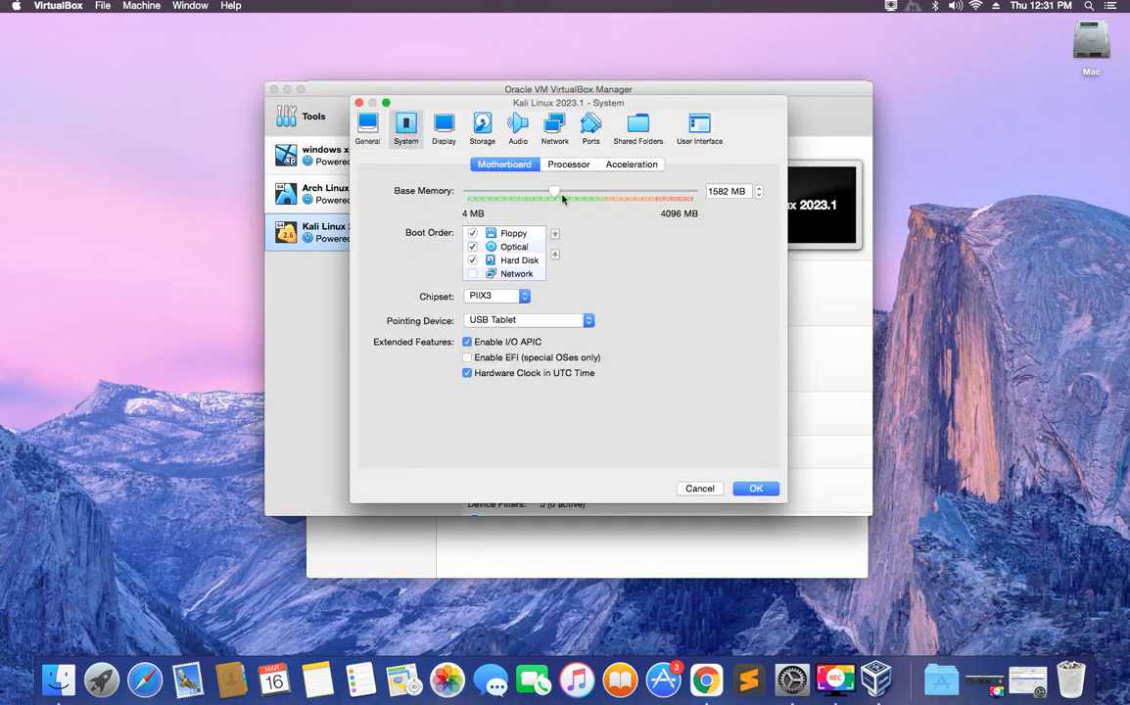
click(558, 166)
drag(469, 192, 560, 201)
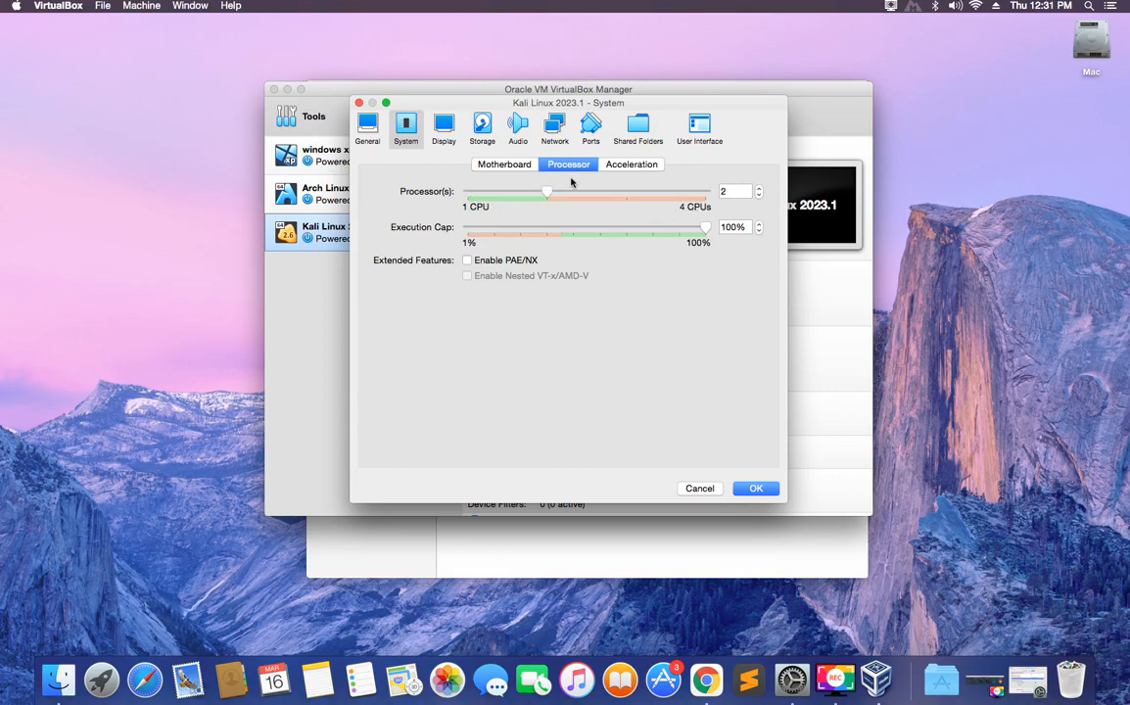
Set video memory to 128 MB and enable 3D acceleration.
click(446, 126)
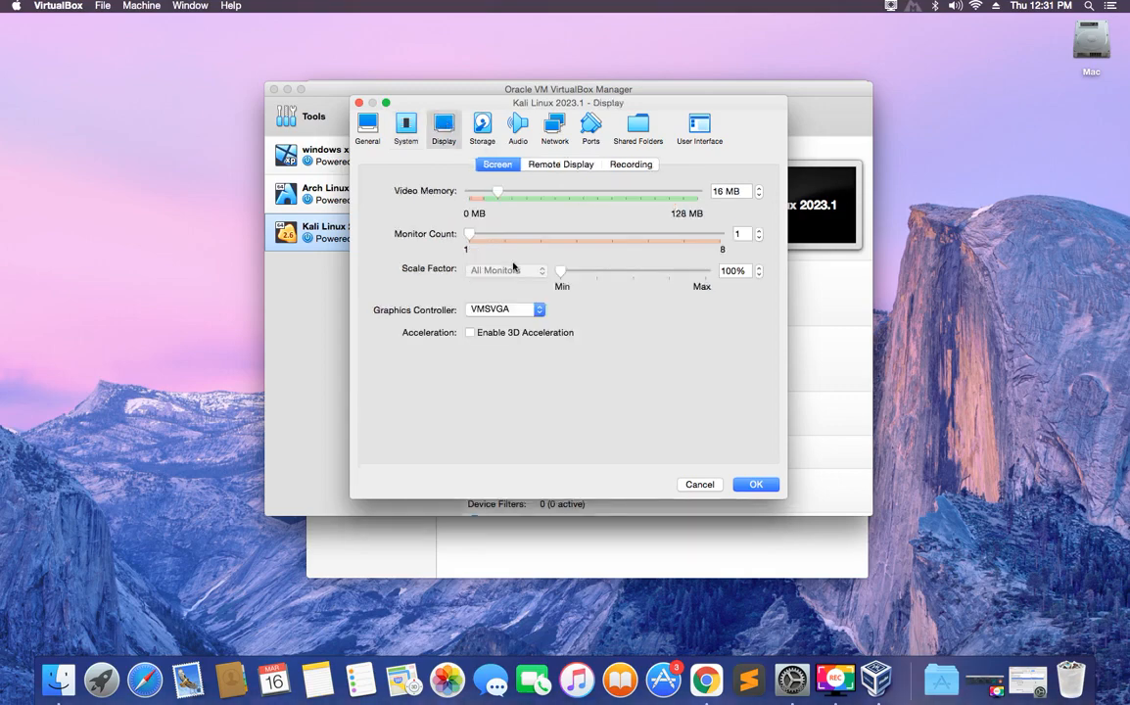
drag(498, 193, 710, 201)
click(471, 334)
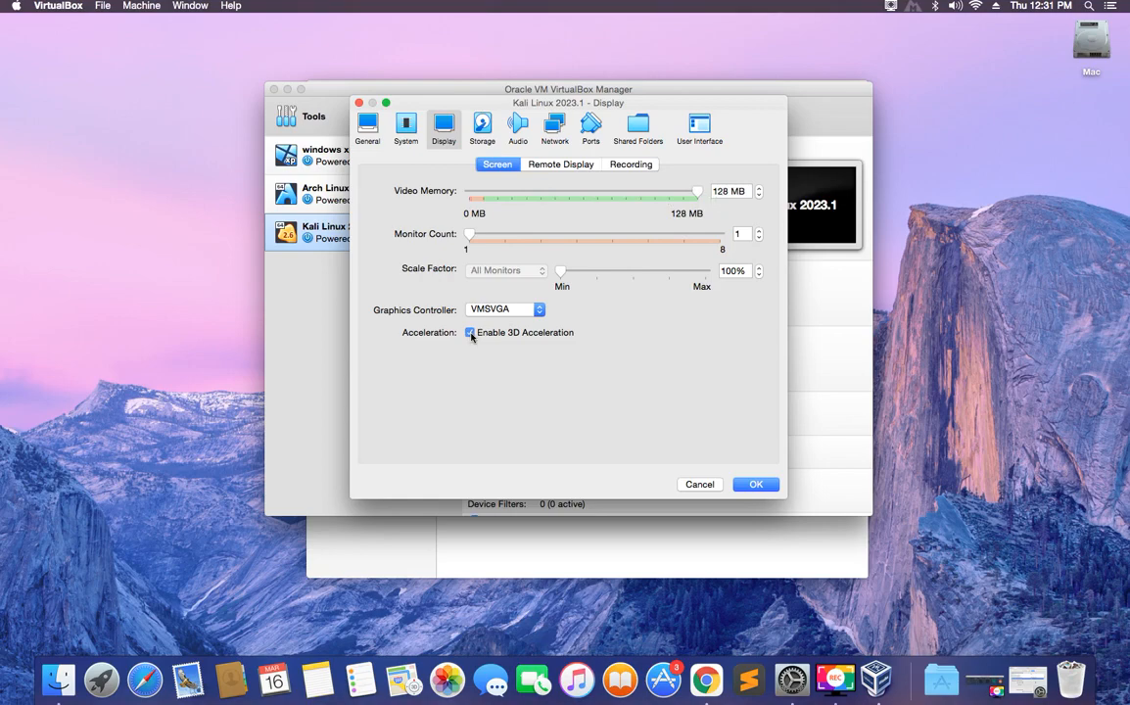
click(483, 132)
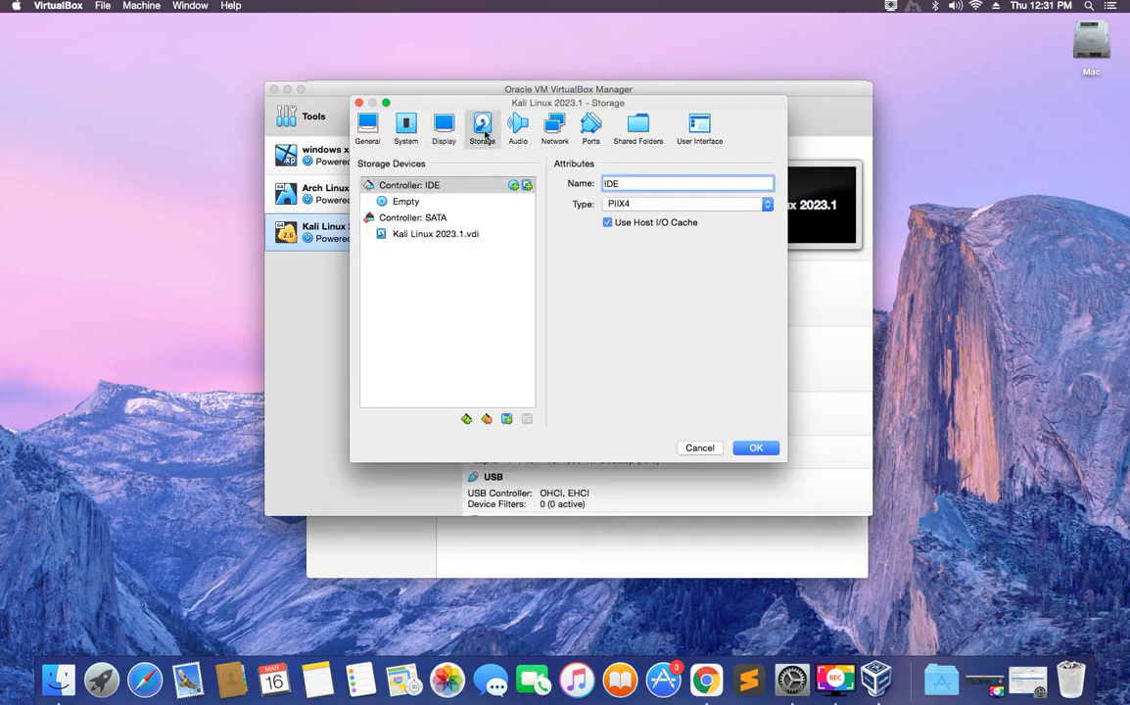
Attach kali-linux-2023.1-installer-amd64.iso from Downloads to the empty optical drive and save the settings.
click(388, 206)
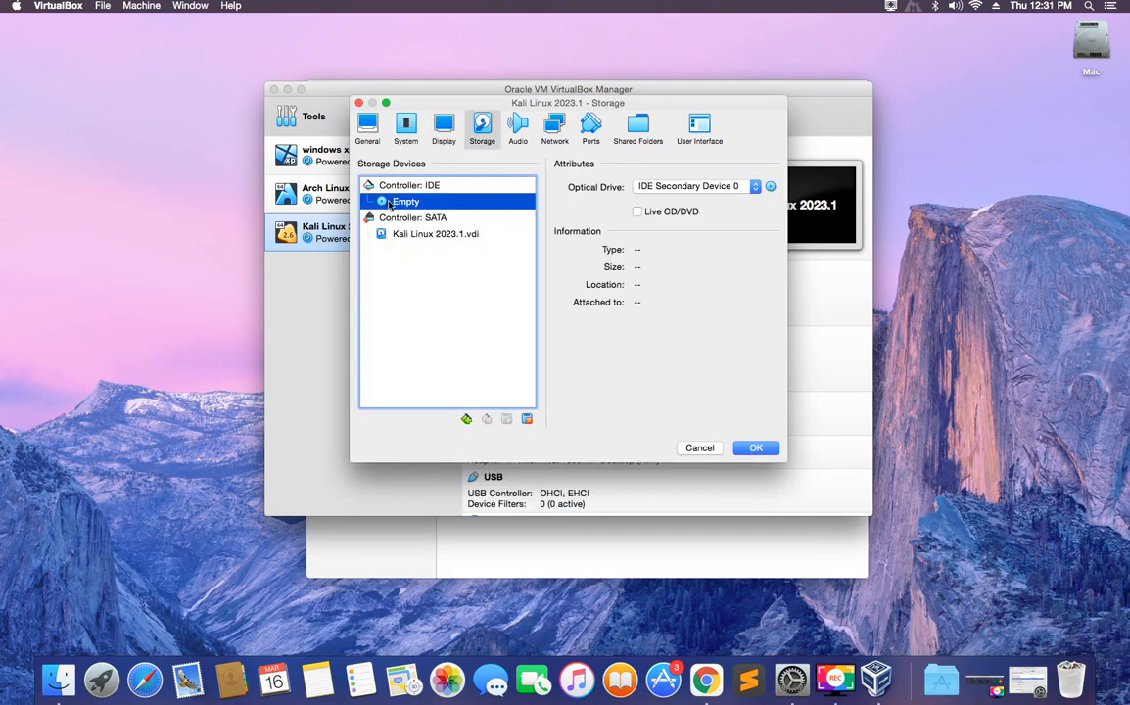
click(772, 190)
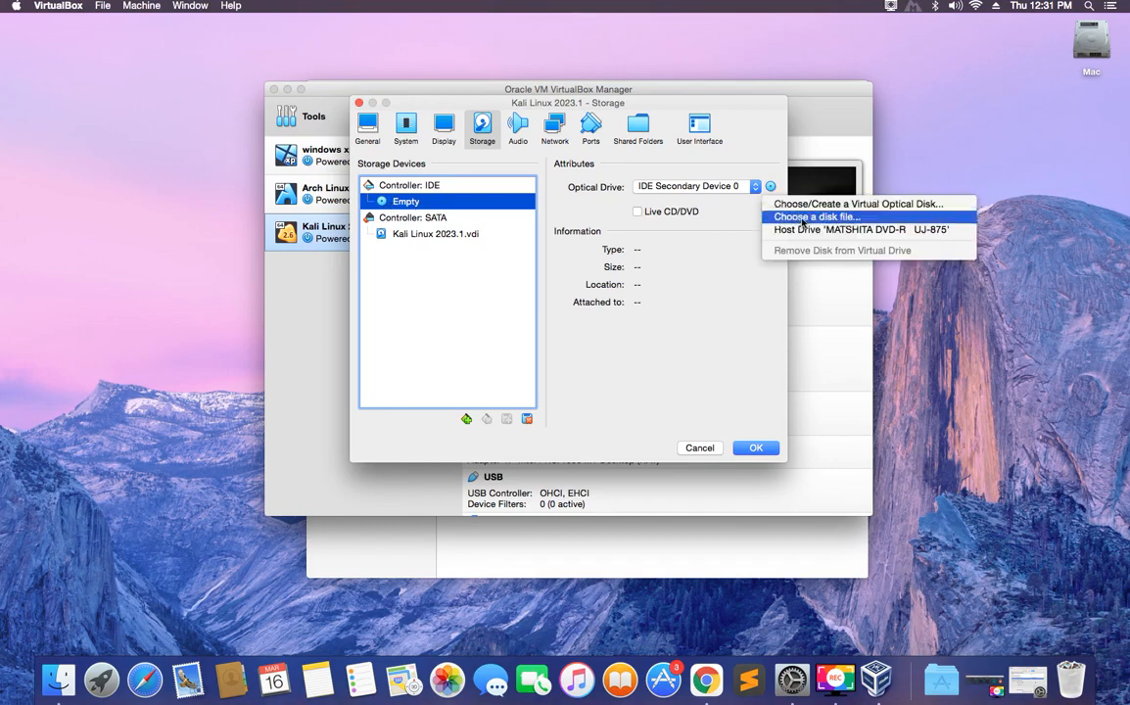
click(802, 218)
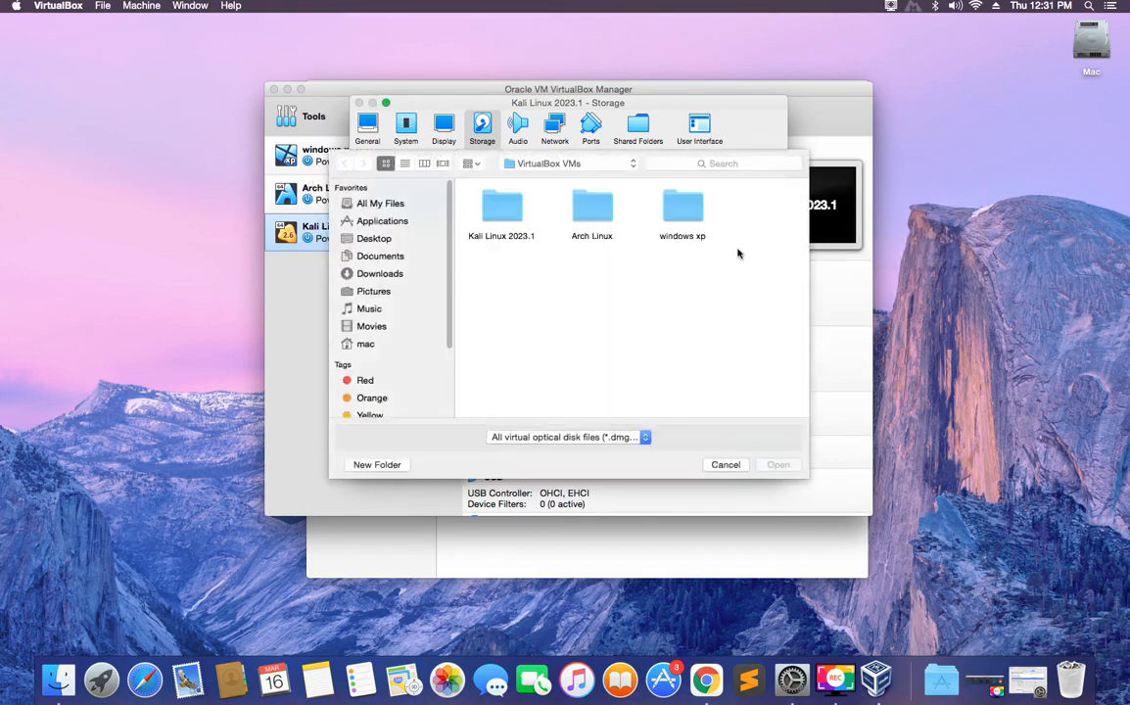
click(397, 275)
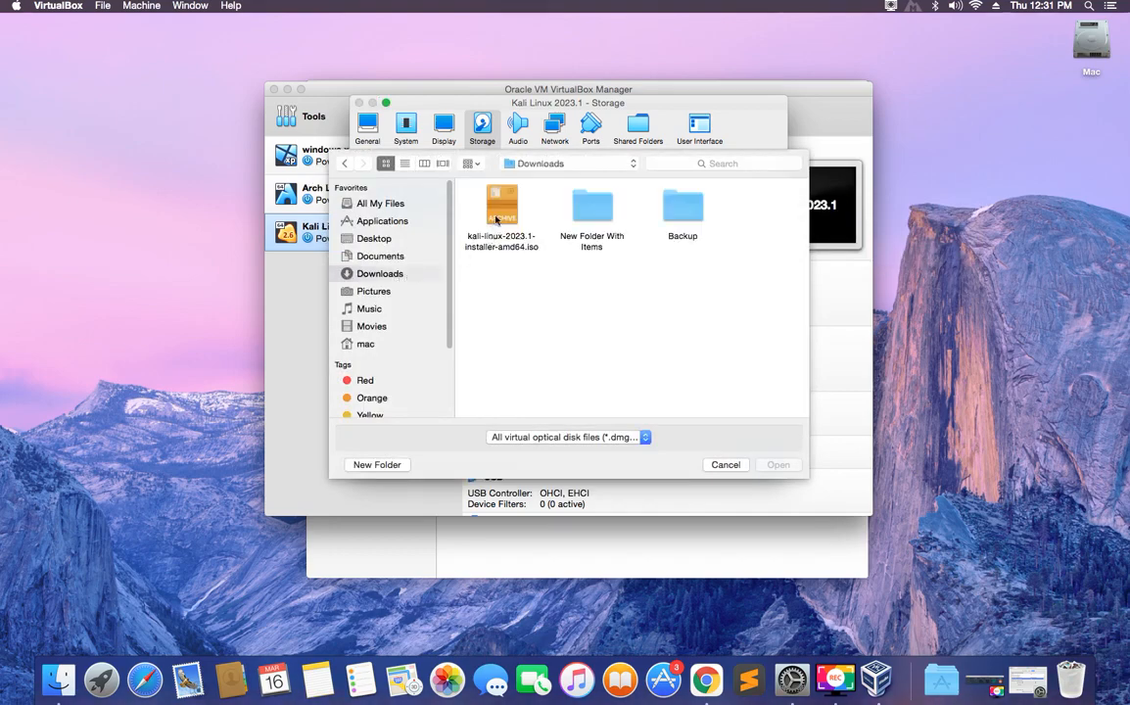
click(501, 213)
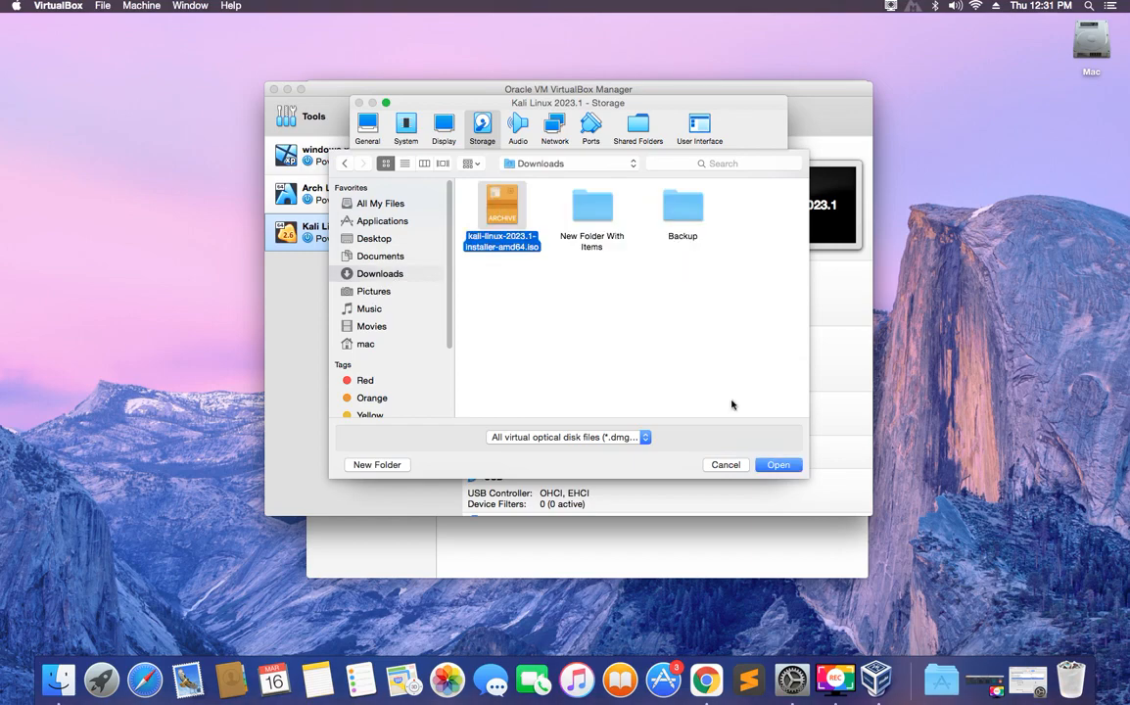
click(781, 467)
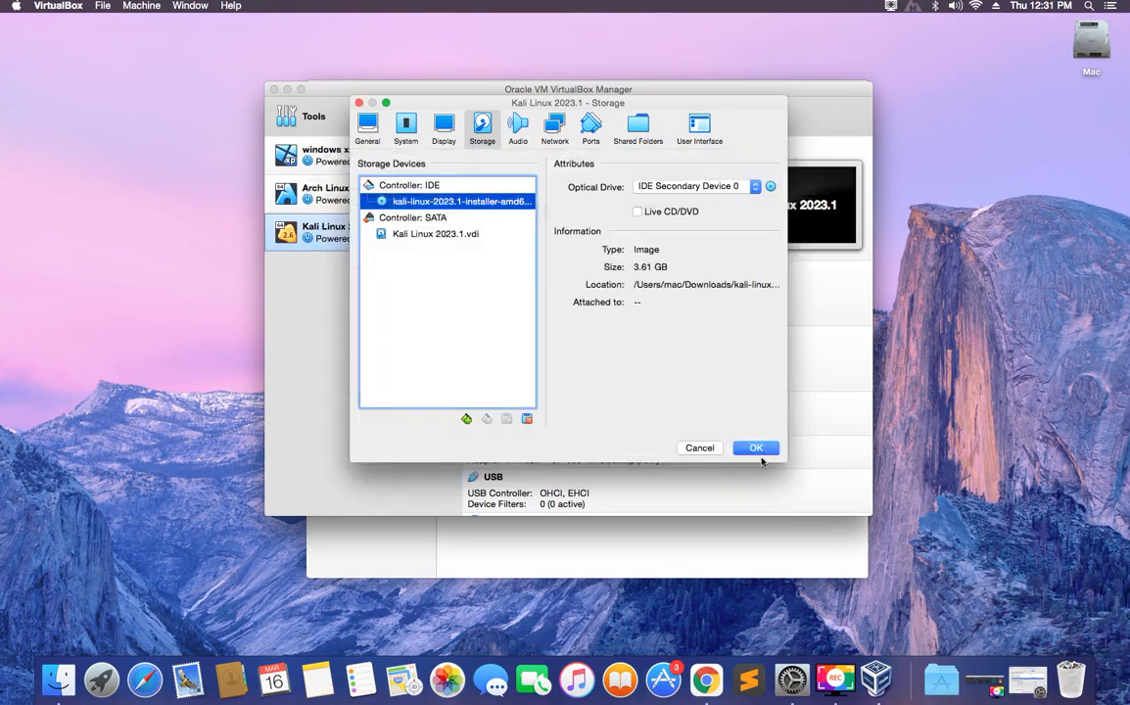
click(757, 450)
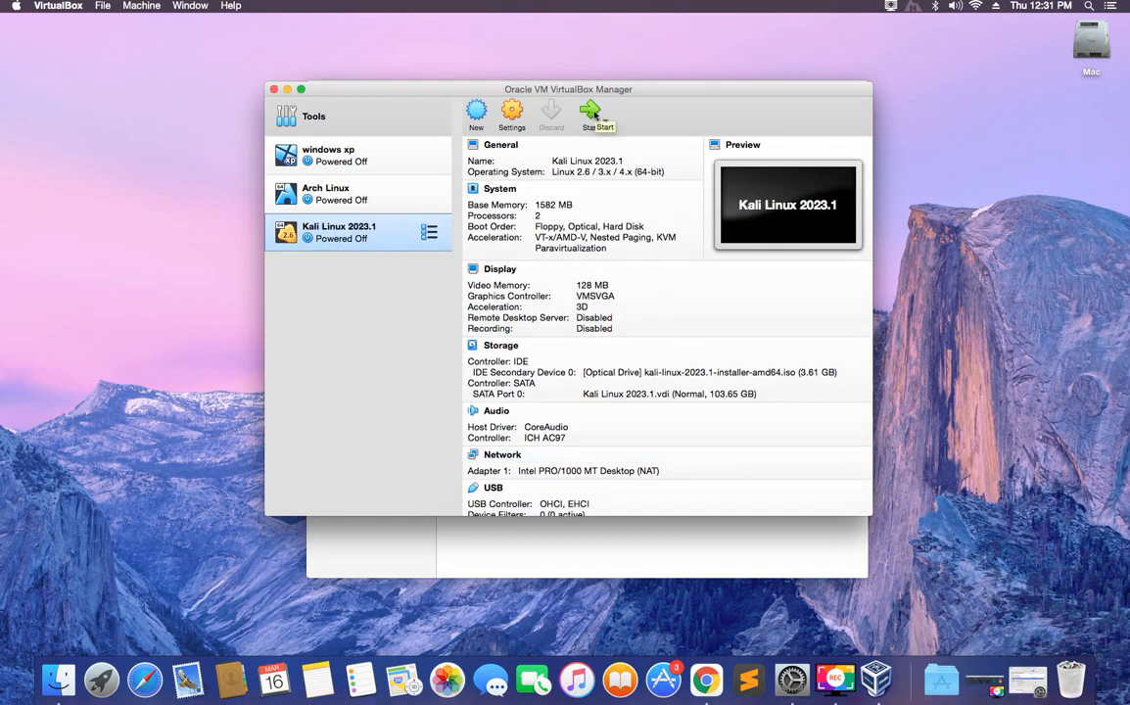
Start the Kali VM and choose Graphical install from the boot menu.
click(591, 114)
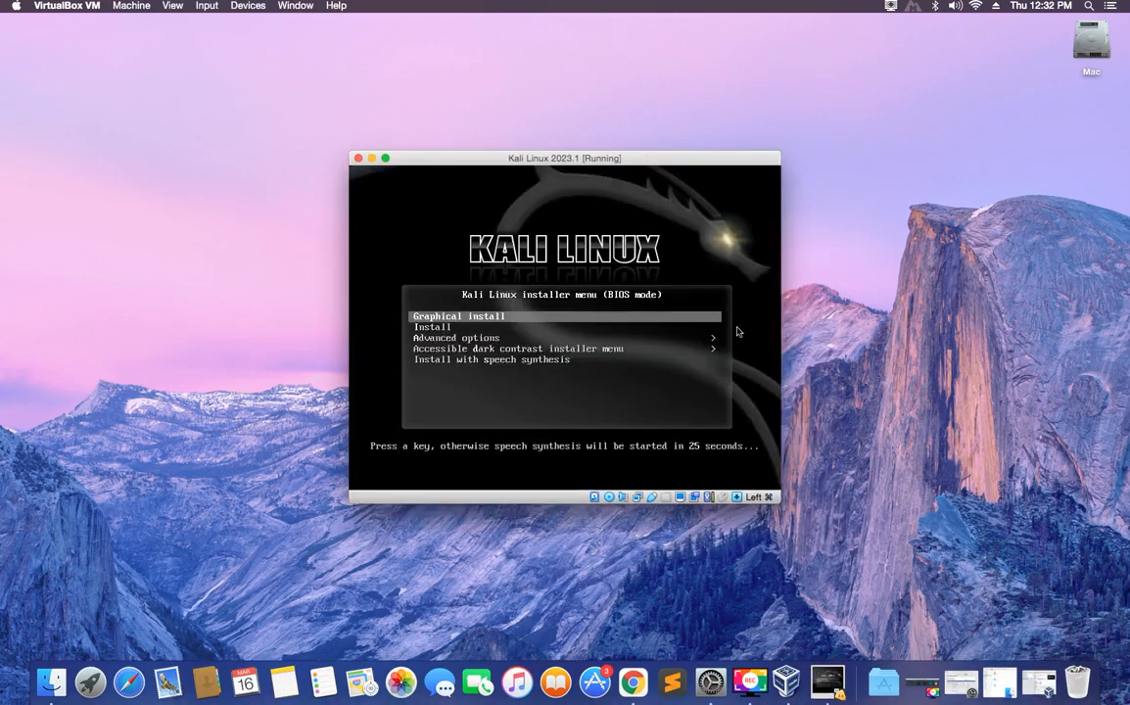
key(Return)
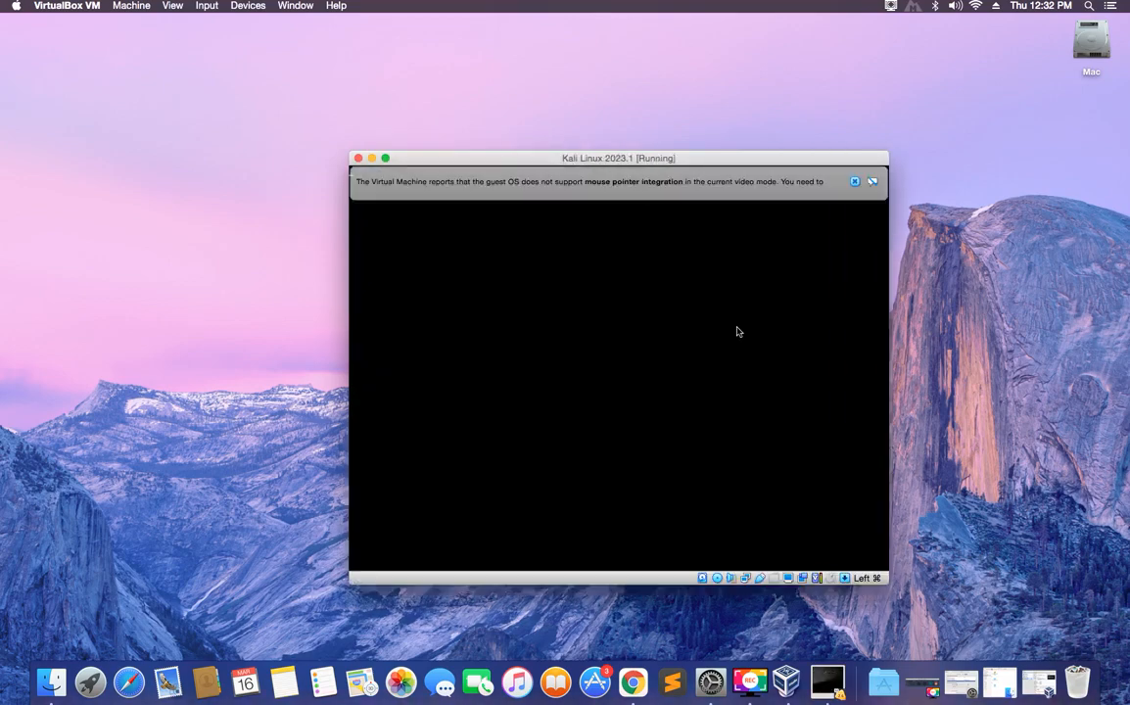
text(,,,,,,,,,,,,,,,,,,,,,,,,,,,,,,,,,,,,,,,,,,,,,,,,,,,,,,,,,,,,,,,,,,,,,,,,,,,,,,,,,,,,,,,,,,,,,,,,,,,,,,,,j                 hbbbbk,kmmmmmu,,,,,,,,,,,,,,, bkkkkkkkkkkkkkkkkkkkkkkkkkkkkkkkkkkkkkkkkkkkkk         m km,jjjjjjl mkjjjjjjjj)
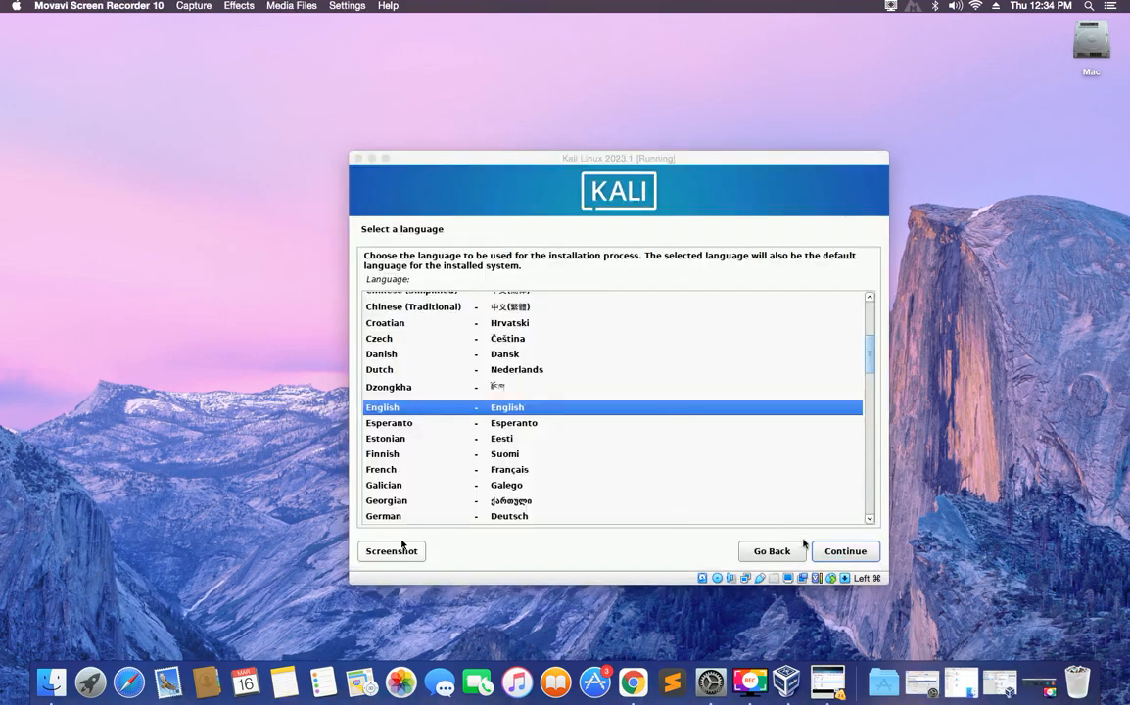
Confirm English as the language, United States as the location, and American English as the keymap.
click(836, 554)
click(836, 555)
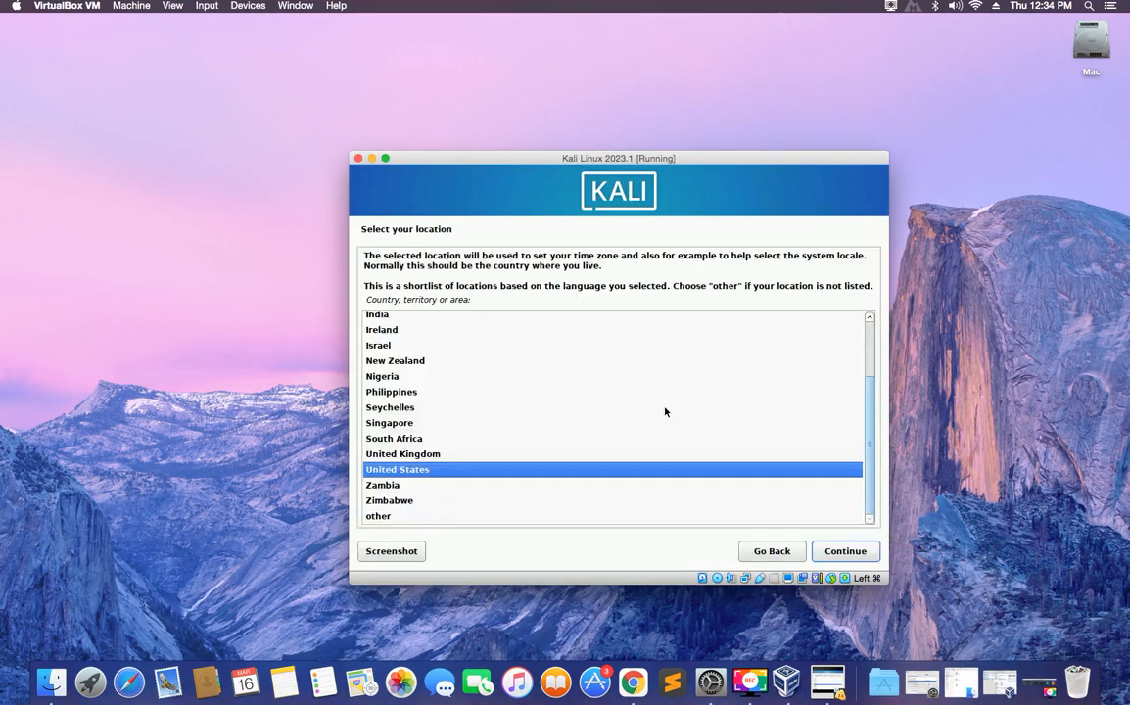
click(848, 551)
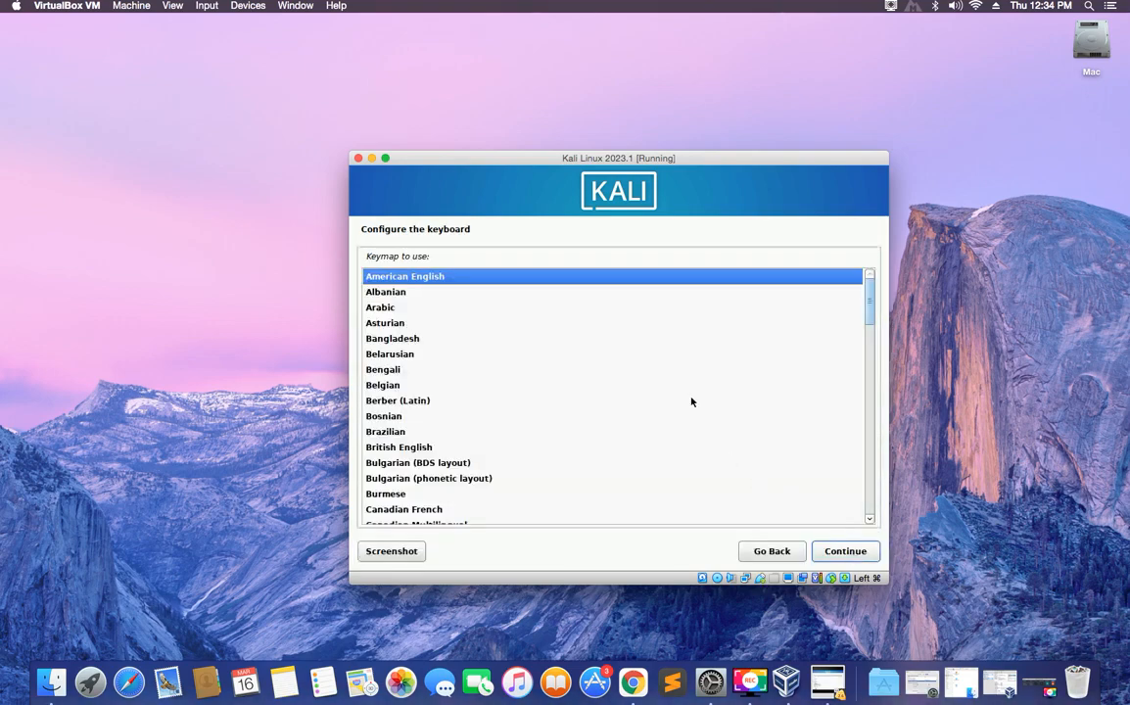
click(849, 552)
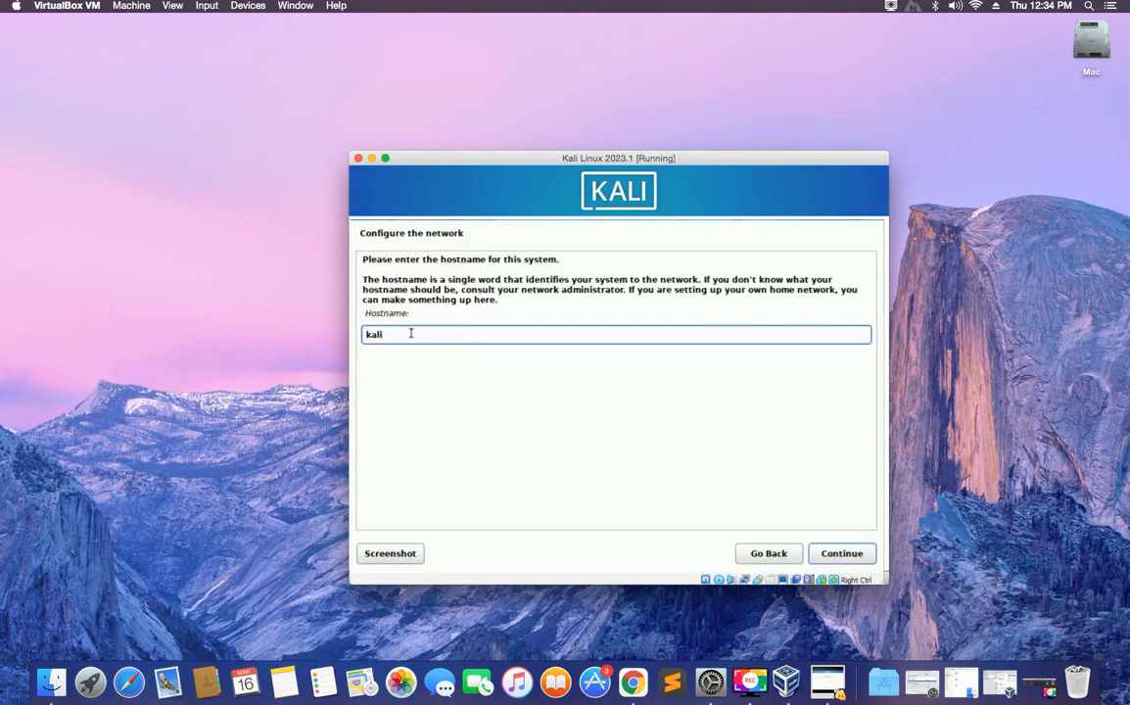
Change the hostname from kali to 'everything-tech' and leave the domain name blank.
double_click(372, 334)
text(everything-tech)
click(845, 554)
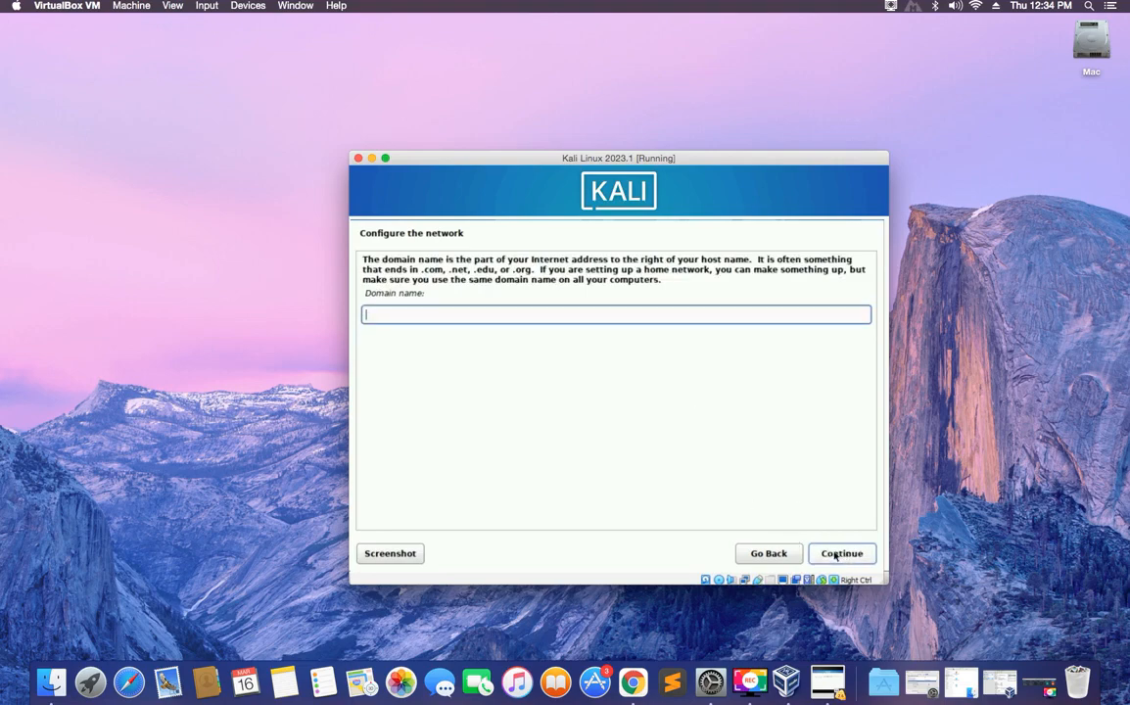
click(836, 555)
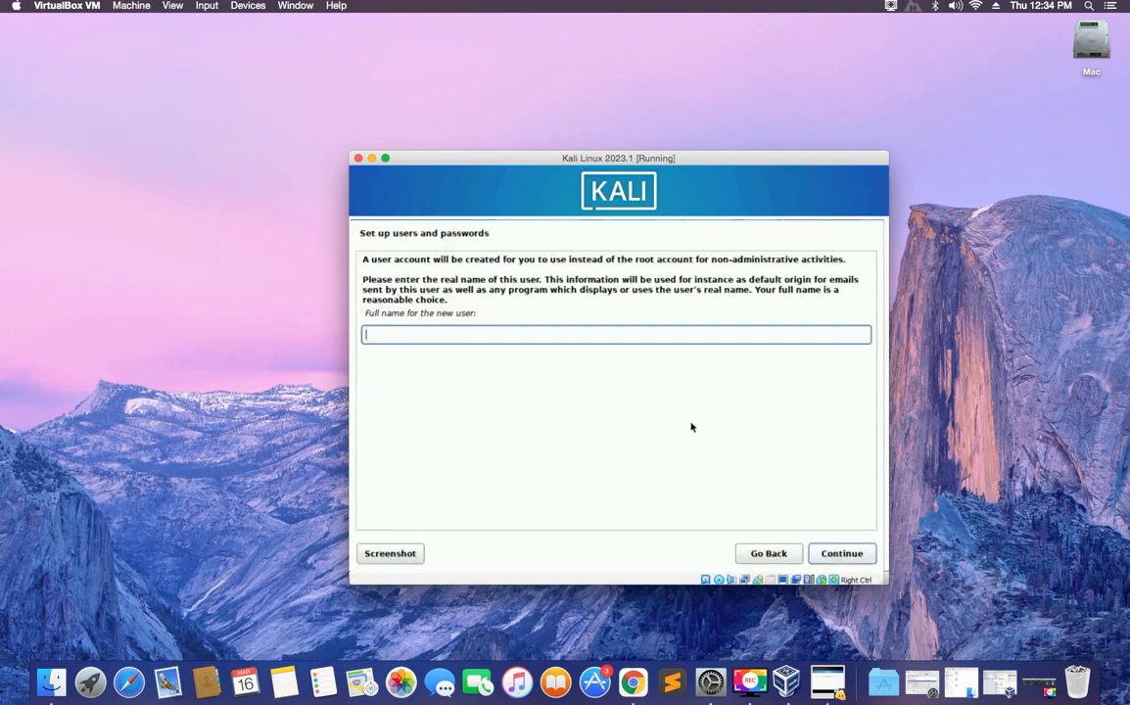
Enter the new user's full name and extend the suggested username with 'tech'.
text(Everything Tech)
click(864, 551)
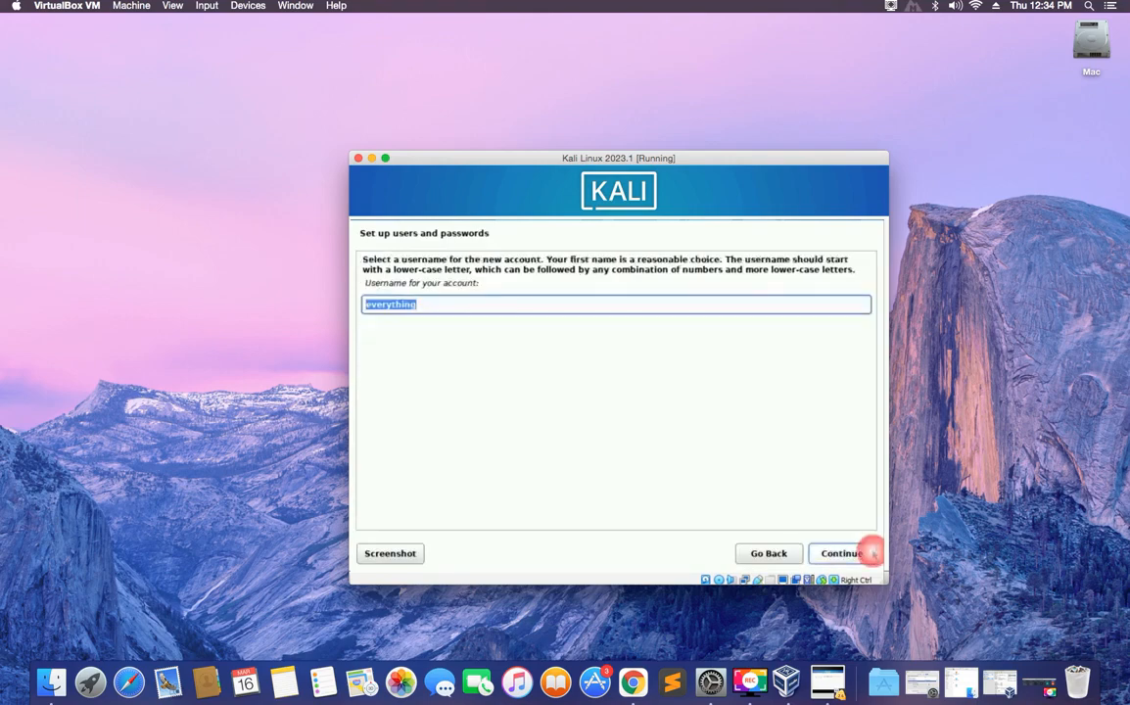
click(523, 308)
text(tech)
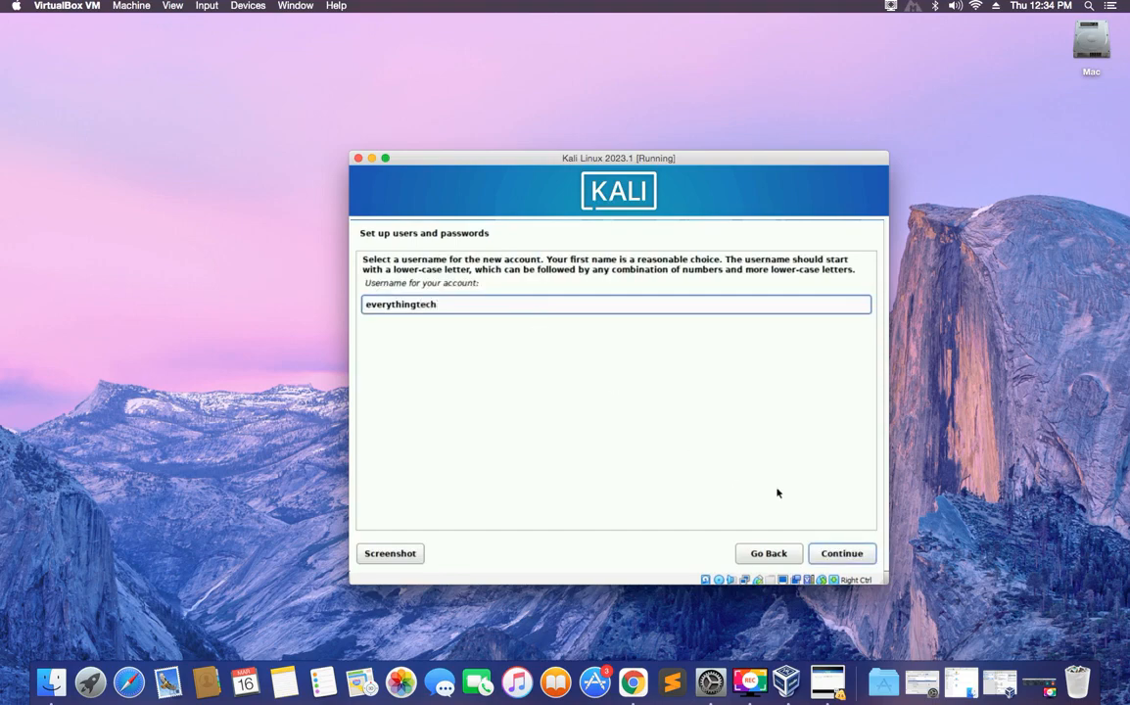
click(828, 552)
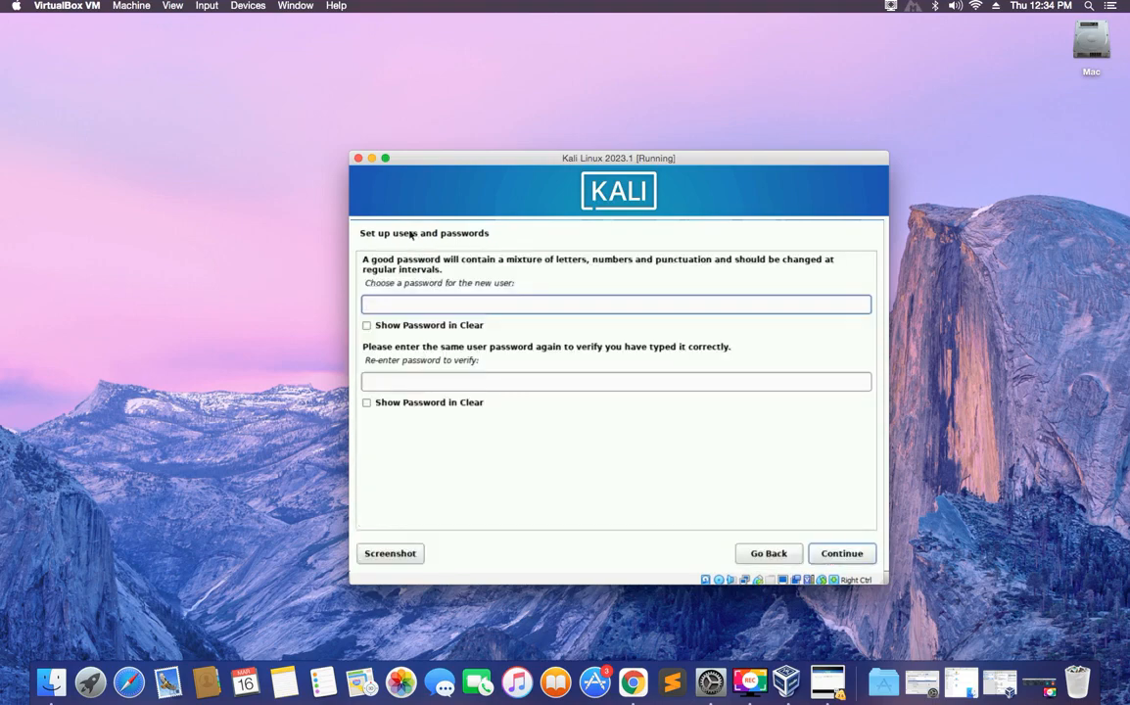
Enter and re-enter the account password, then confirm it.
text(***********)
click(416, 382)
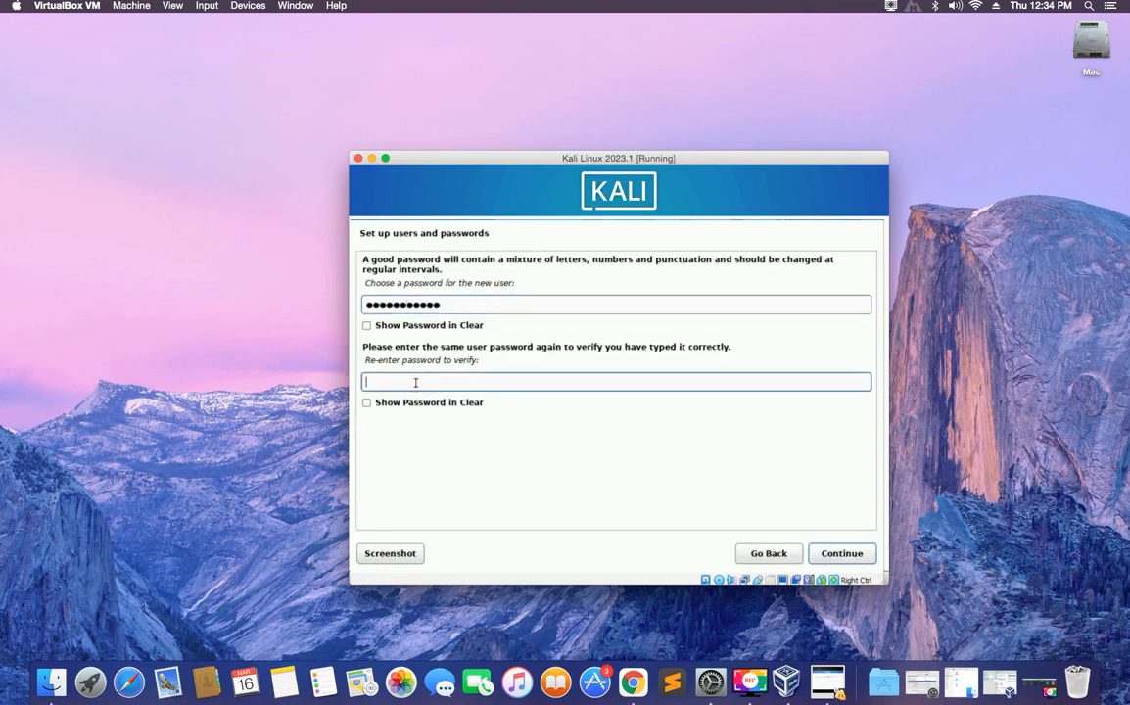
text(**********)
click(839, 557)
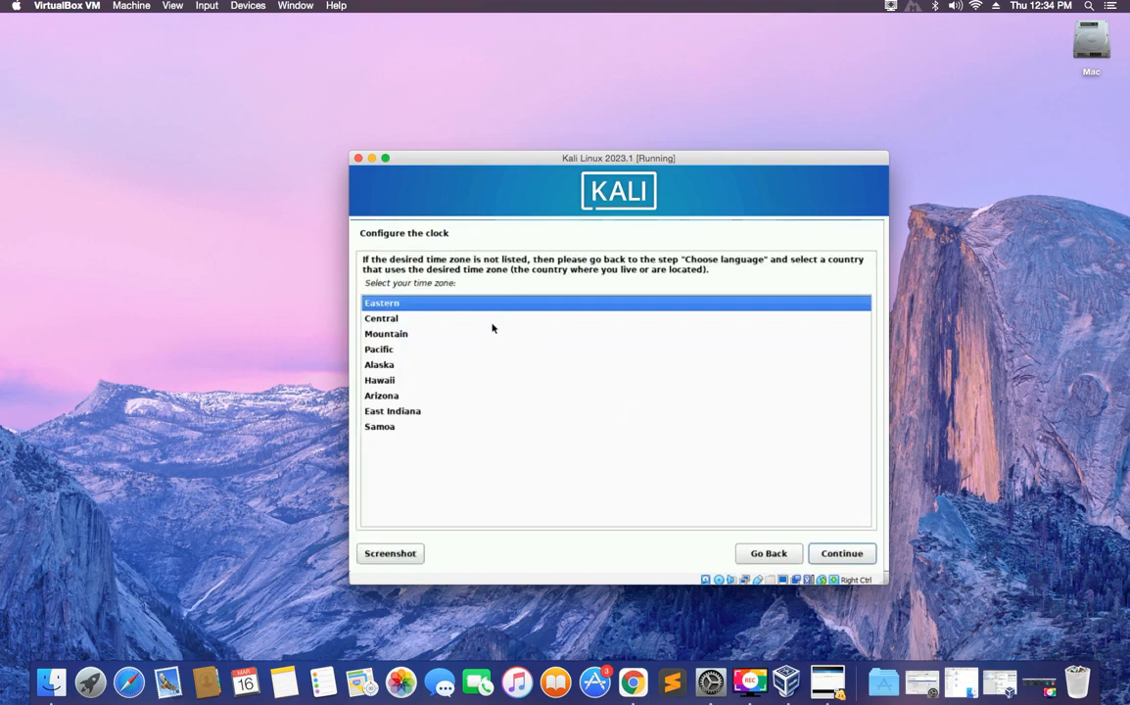
Keep Eastern time, then guided-partition the whole 97.2 GB disk with all files in one partition.
click(840, 552)
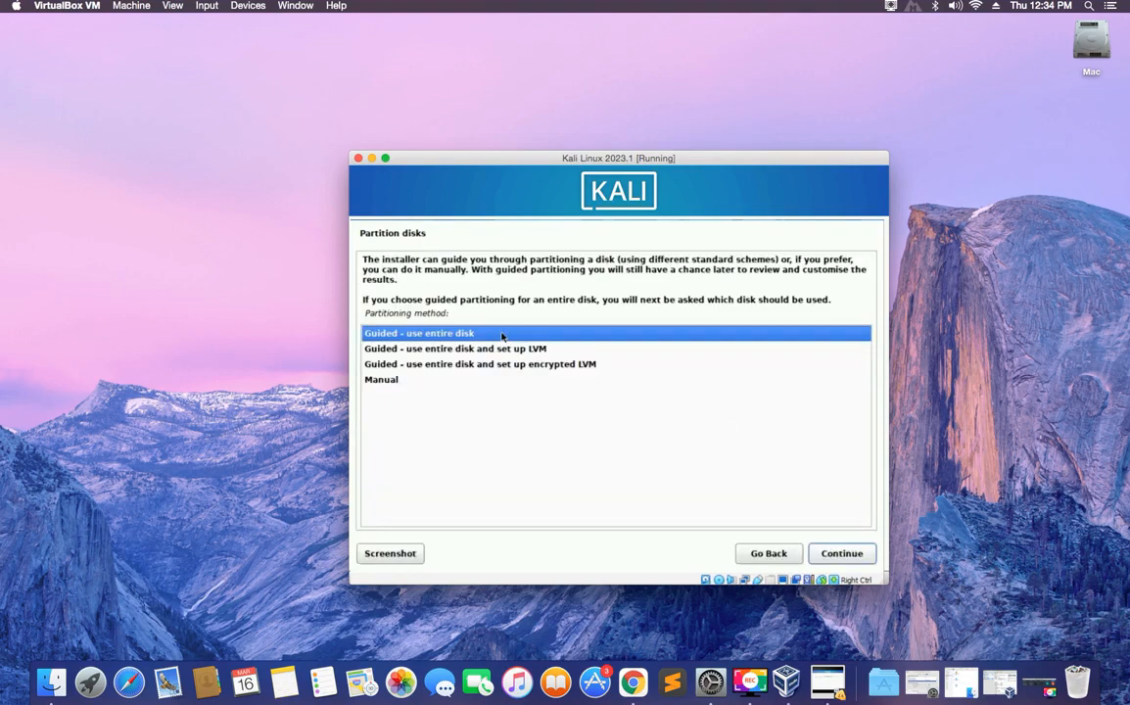
click(842, 555)
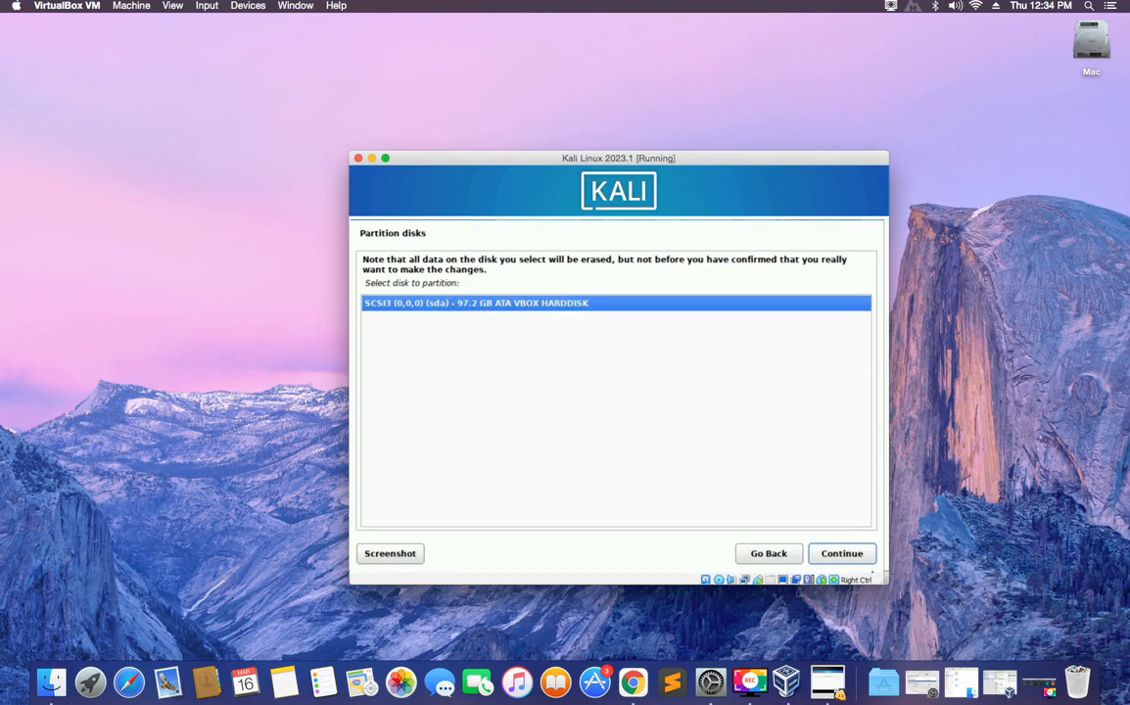
click(852, 559)
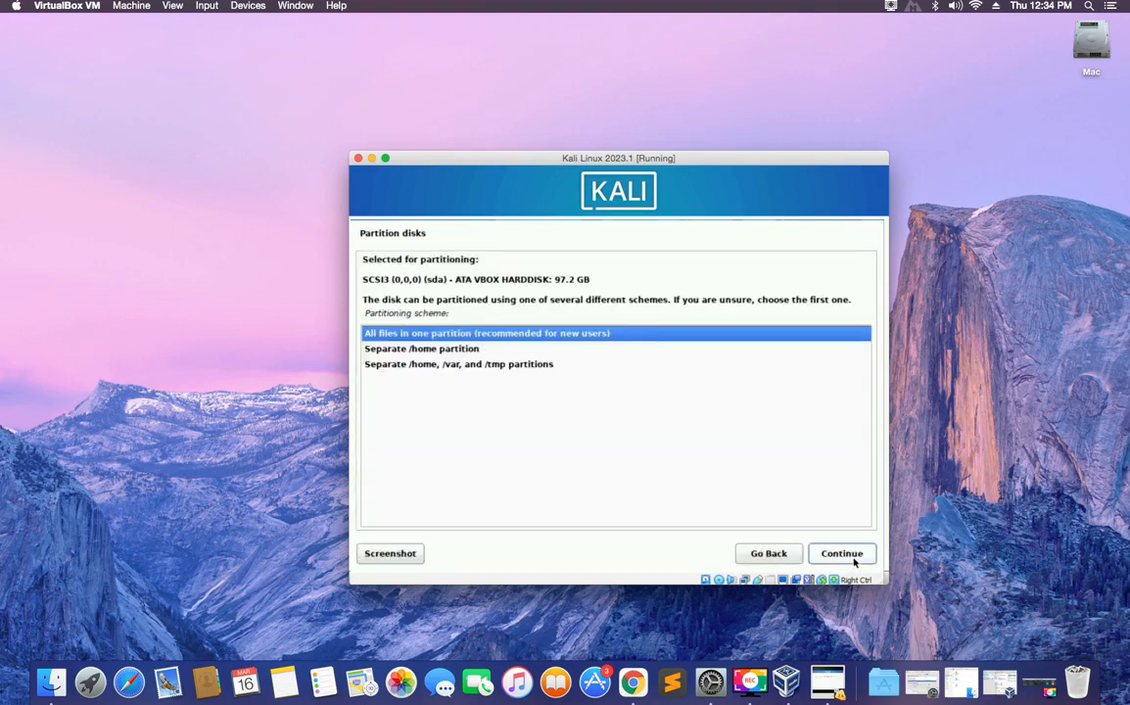
click(853, 555)
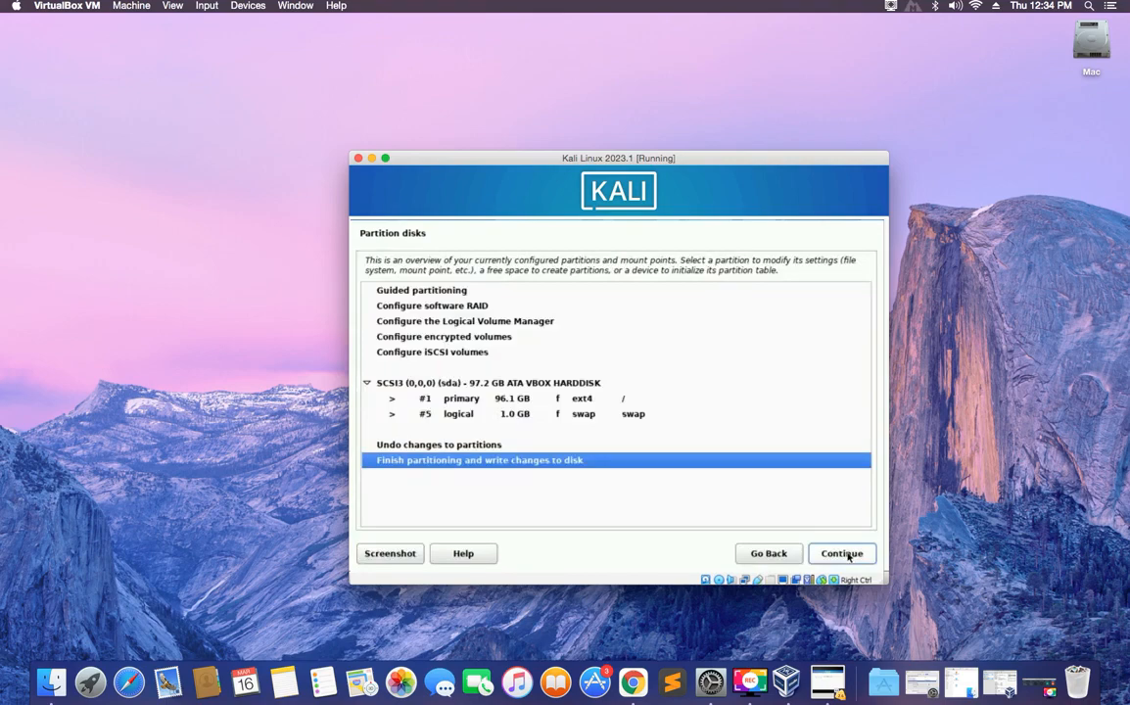
Finish partitioning and answer Yes to write the changes to disk.
click(849, 554)
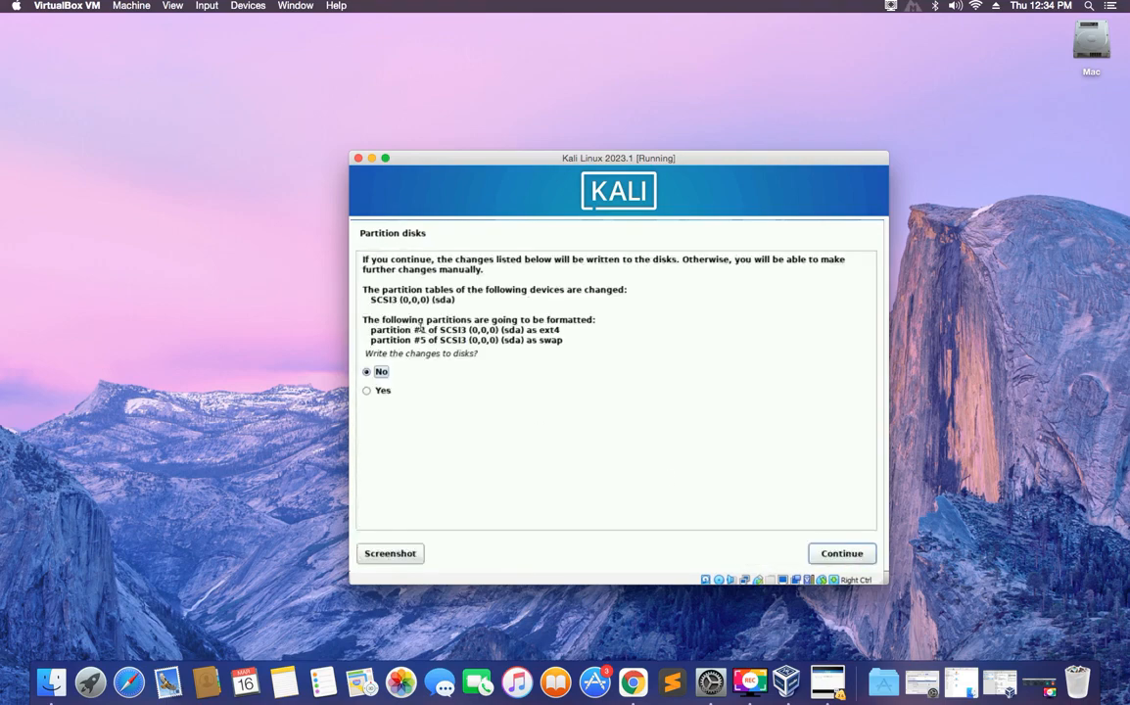
click(386, 392)
click(834, 558)
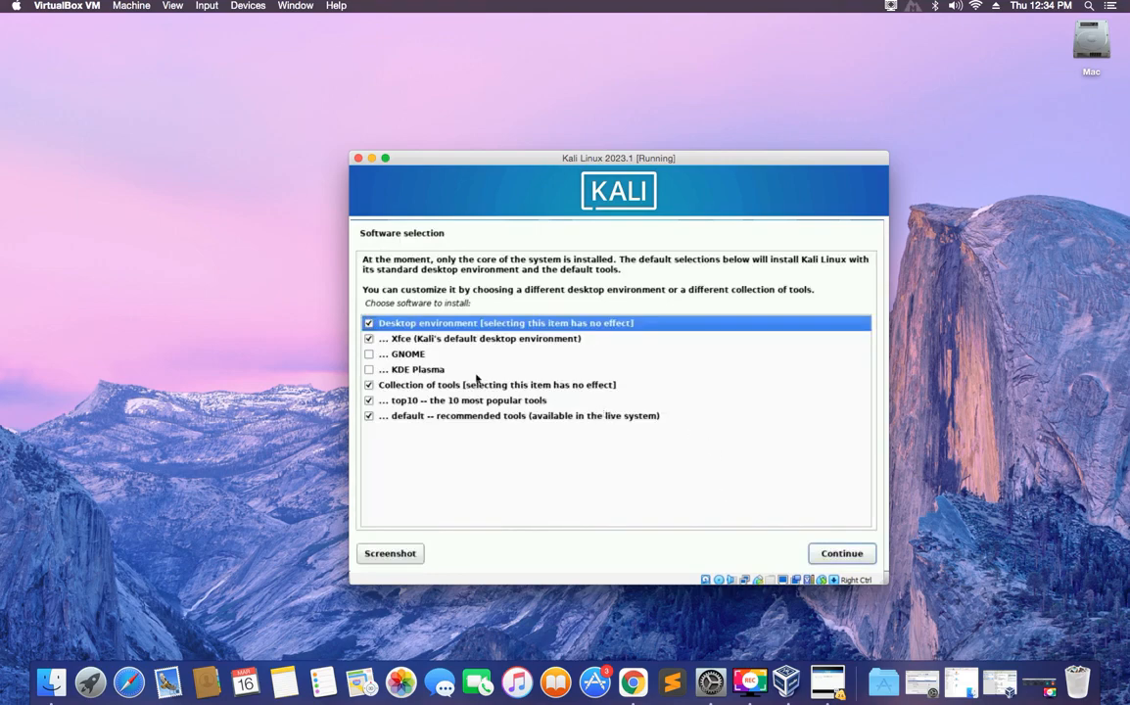
Keep the default software selection (Xfce desktop, top10, default tools) and start installing.
click(426, 340)
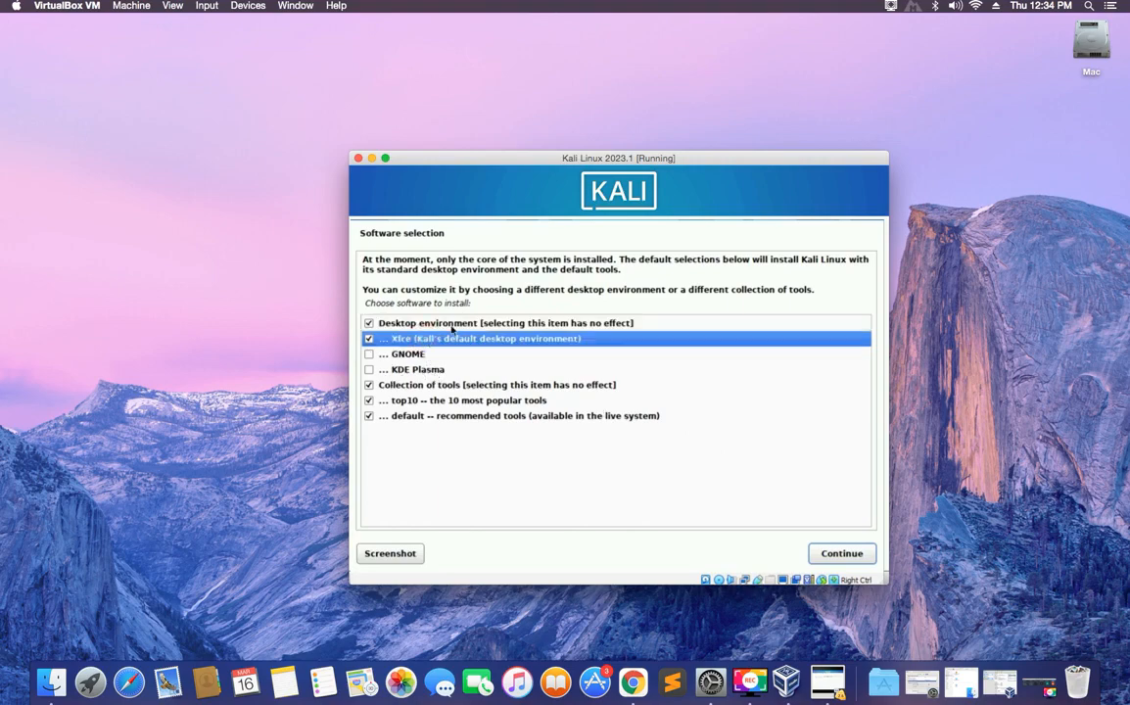
click(442, 324)
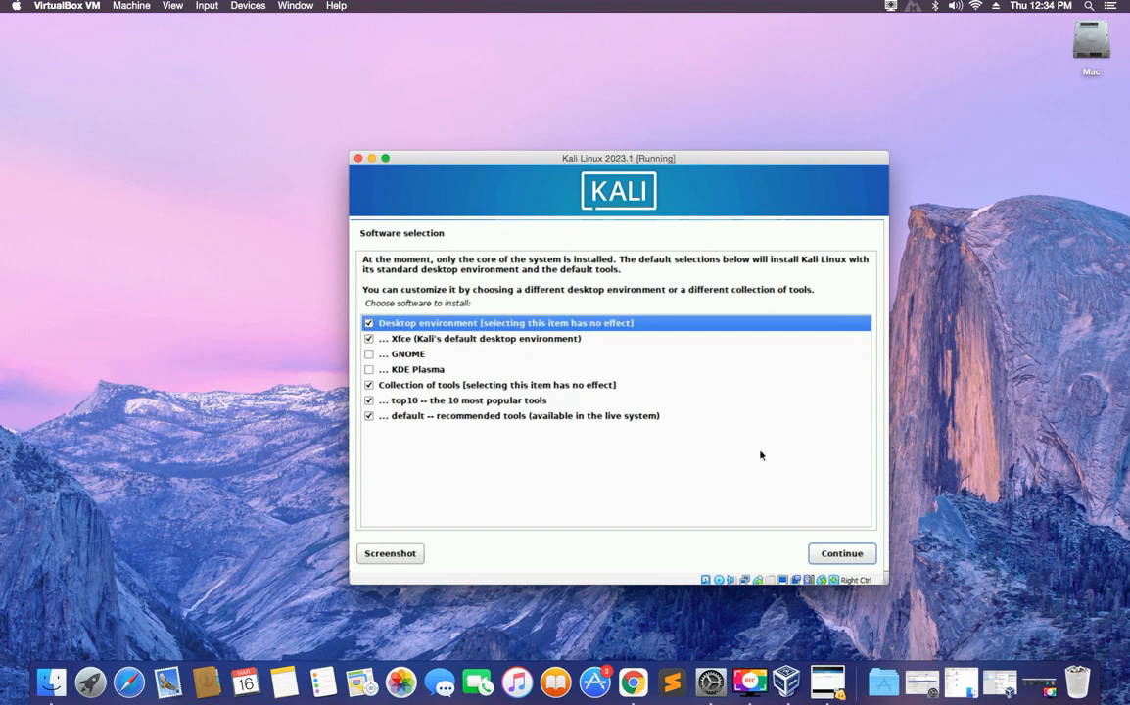
click(835, 555)
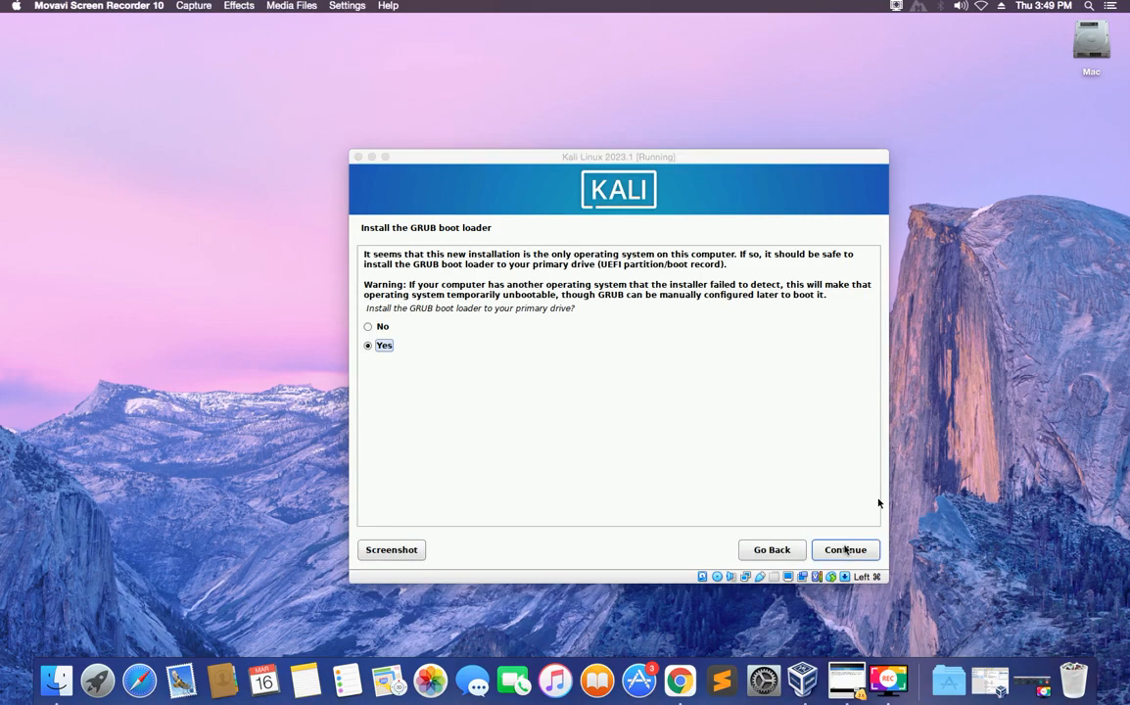
Install the GRUB boot loader on the primary drive /dev/sda.
click(846, 551)
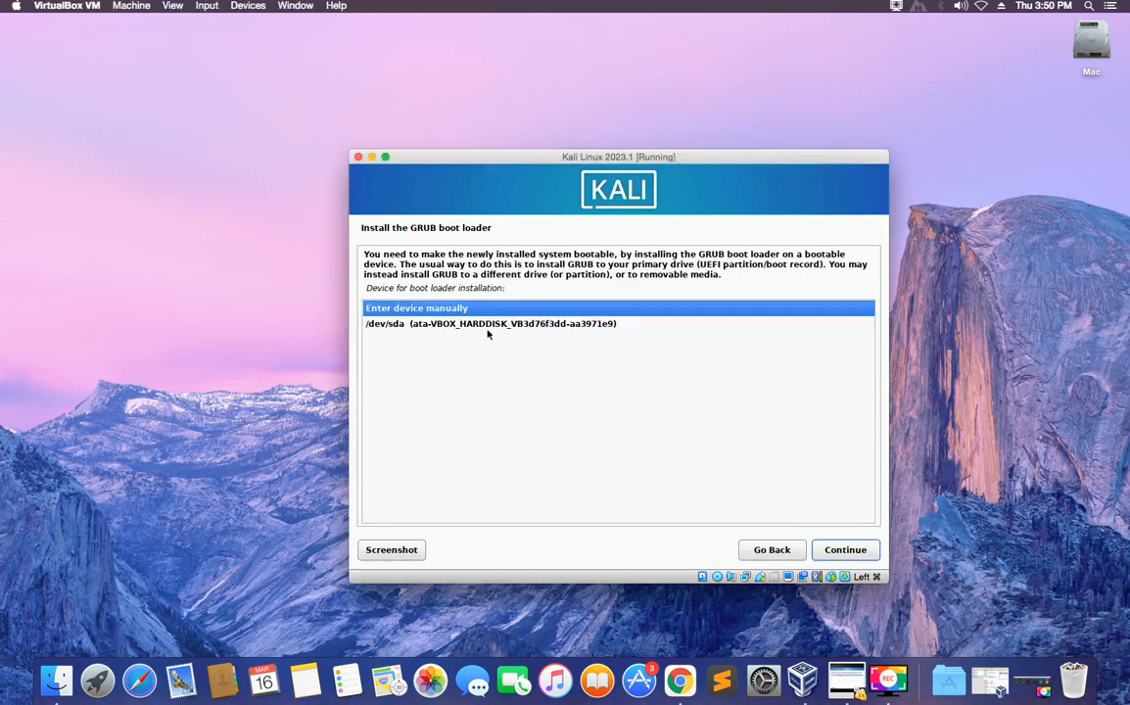
click(488, 330)
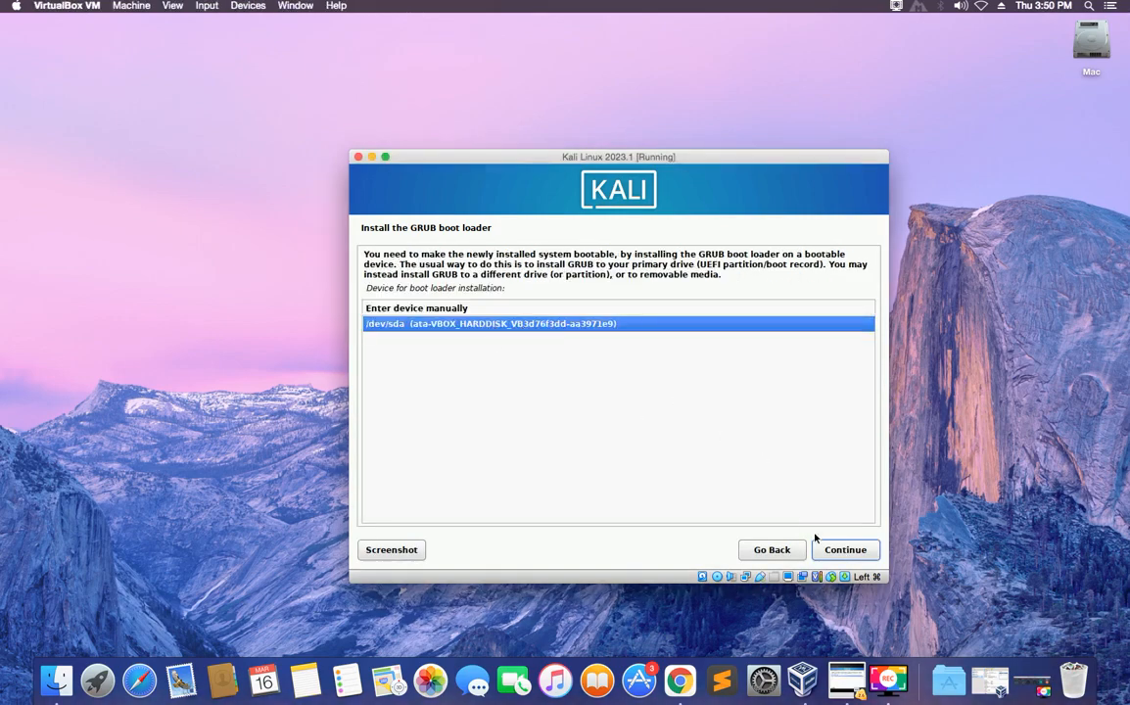
click(833, 551)
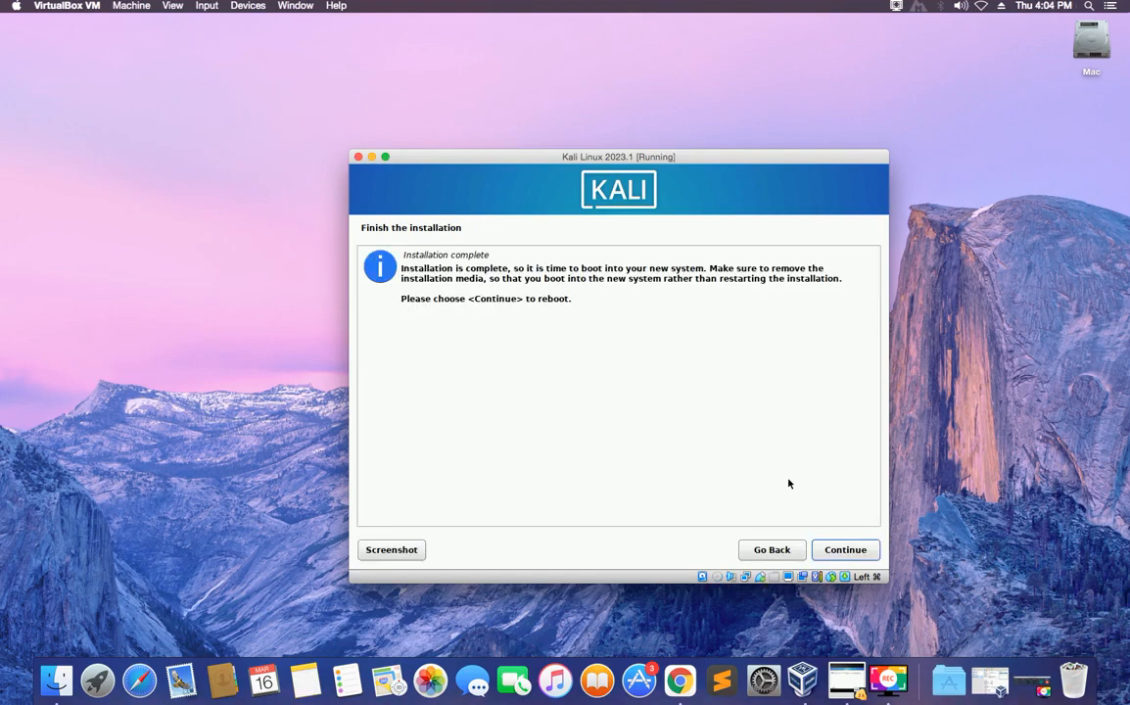
Reboot into the installed Kali system and log in with the new username and password.
click(848, 551)
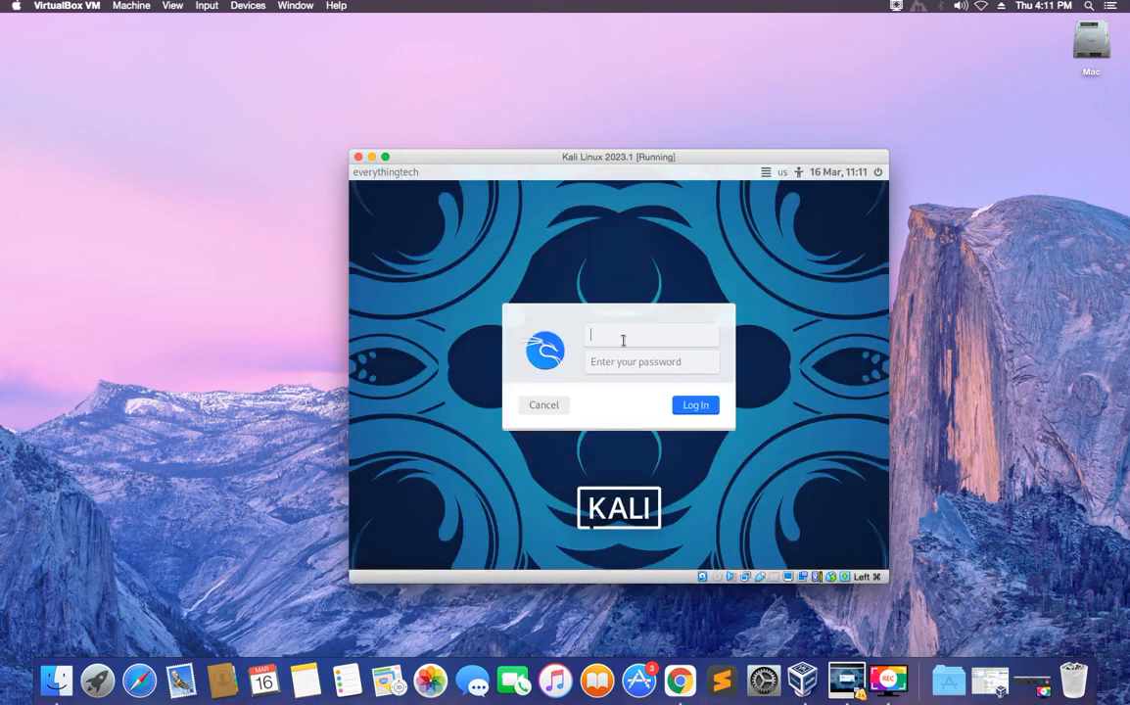
text(everythingtech)
key(Tab)
text(kali)
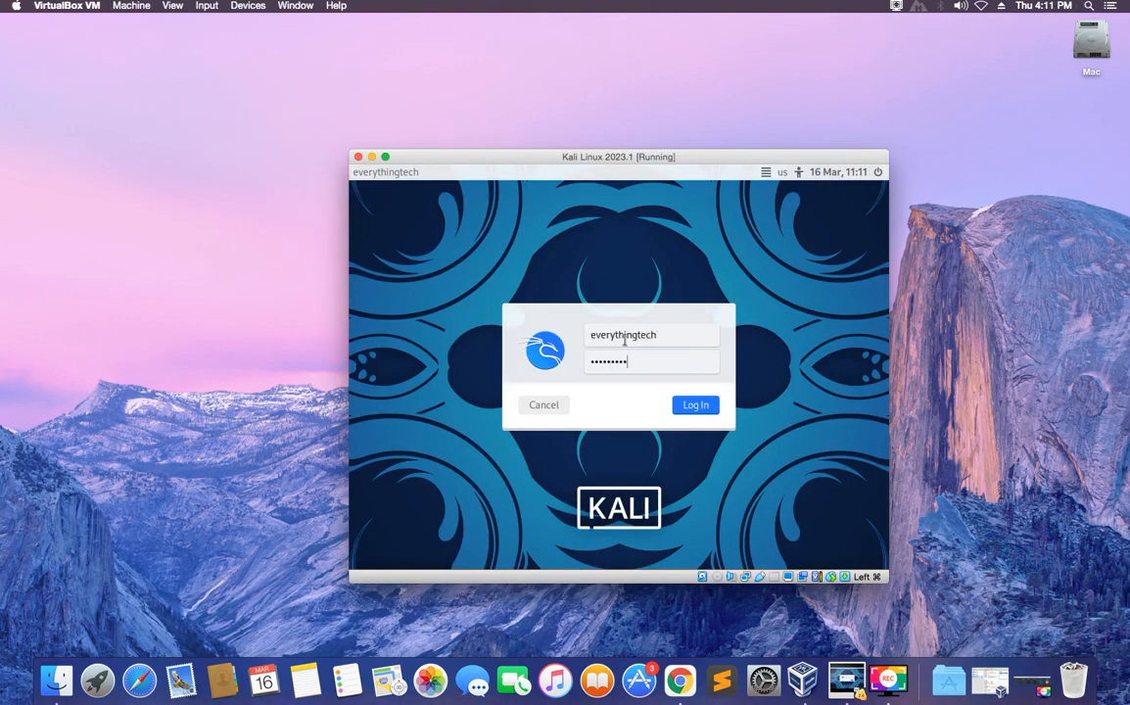
key(Return)
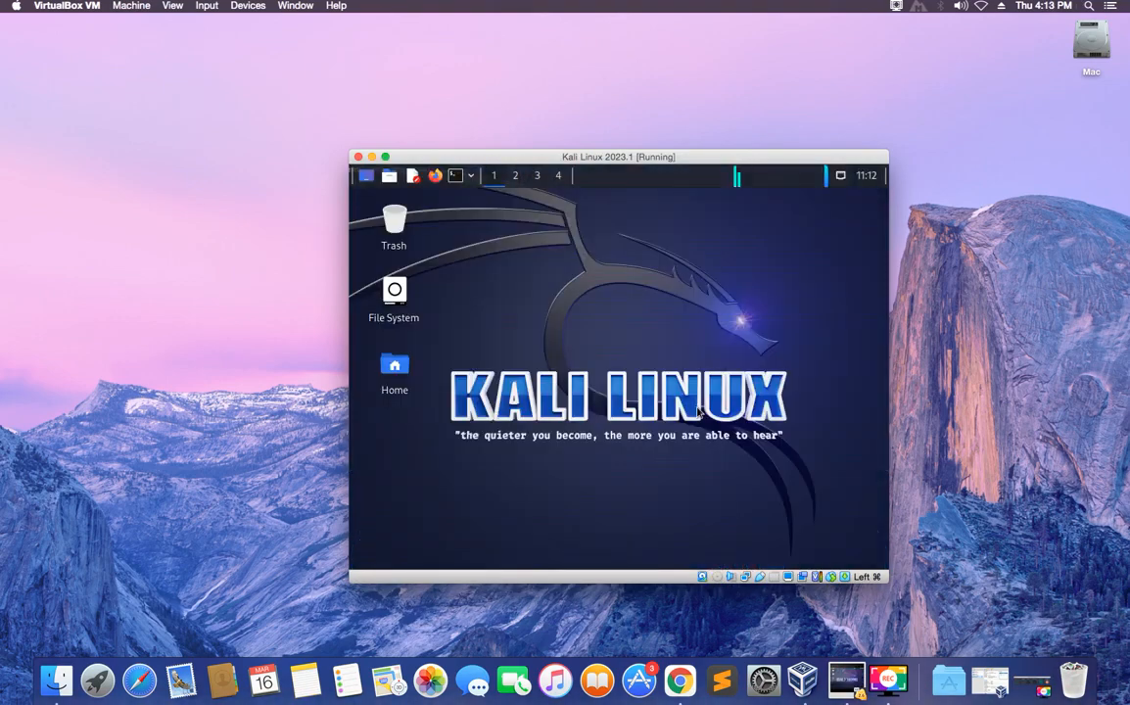